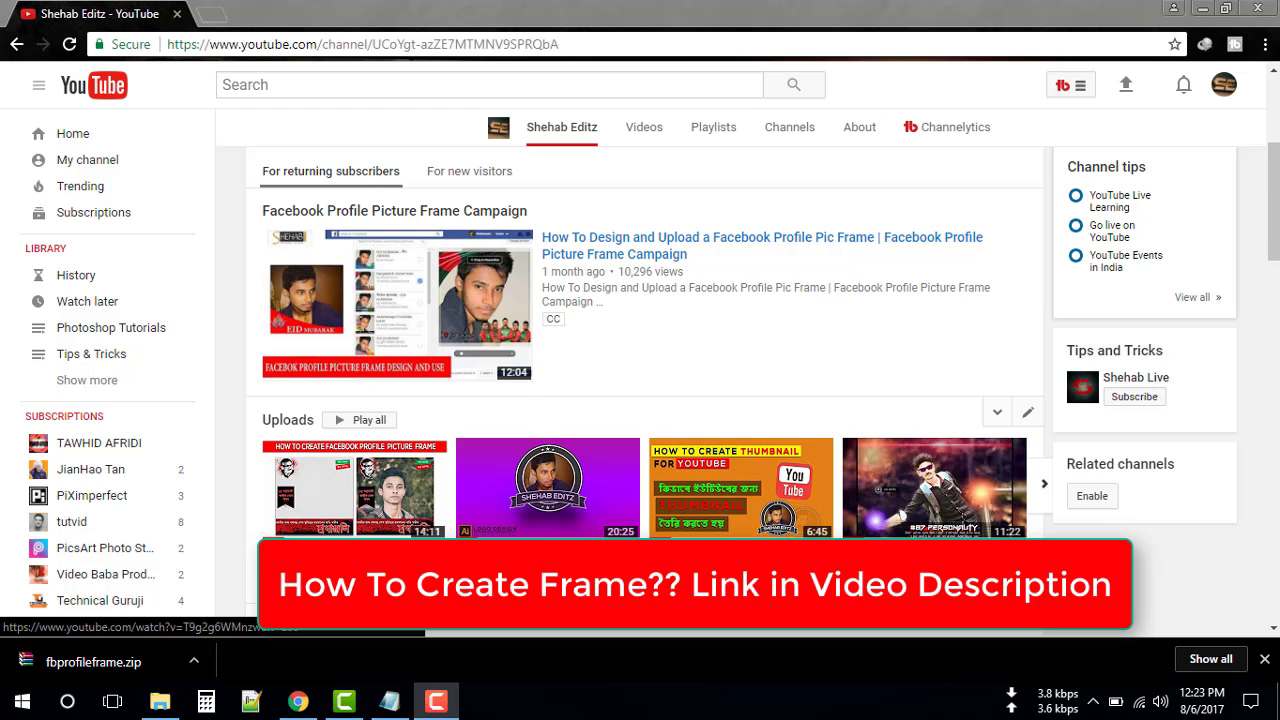
pyautogui.scroll(-2, 375, 390)
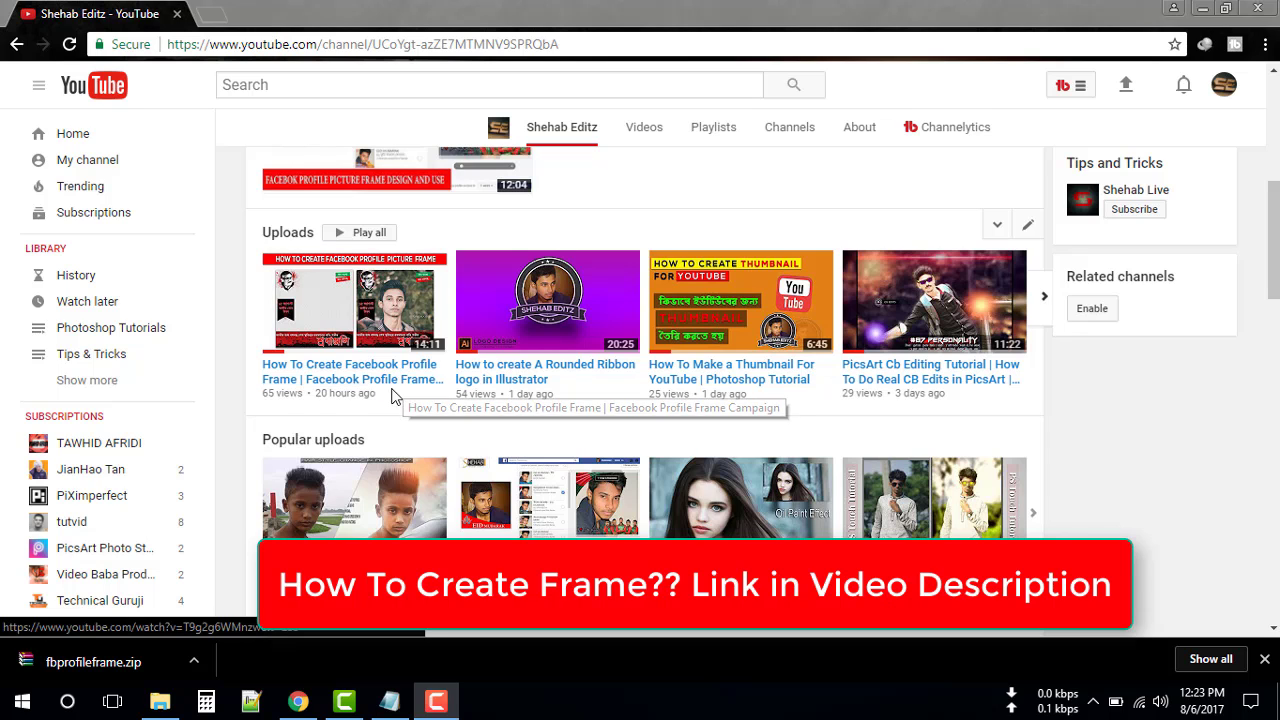
pyautogui.scroll(2, 388, 450)
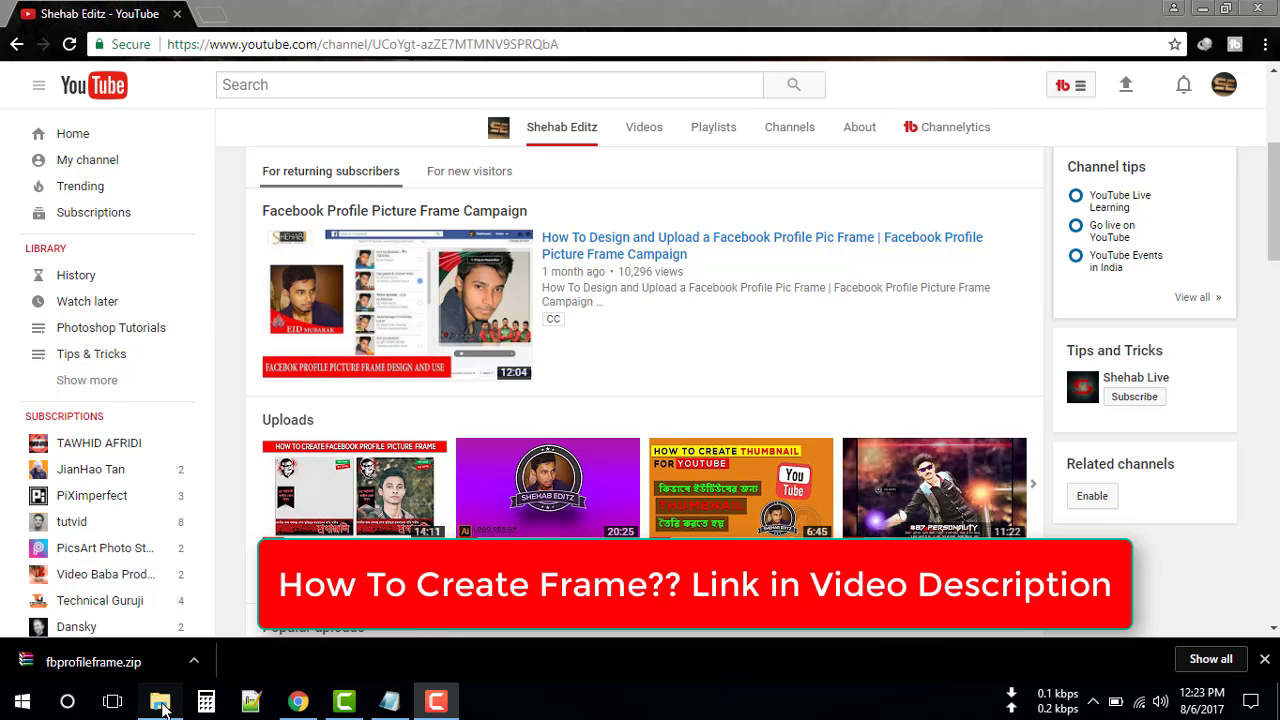
# Step: Switch to File Explorer, preview fbprofileframe.png, and view the upload and use links in New Text Document.txt
pyautogui.click(160, 703)
pyautogui.doubleClick(515, 258)
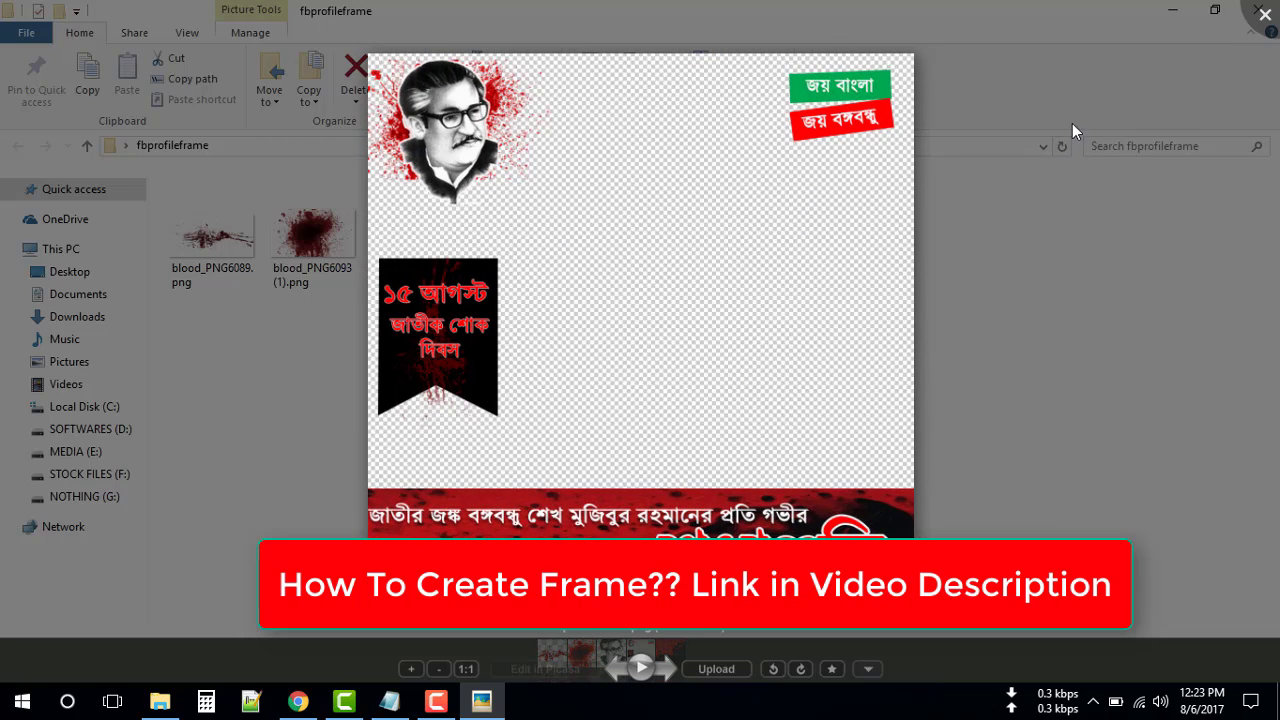
pyautogui.click(1254, 22)
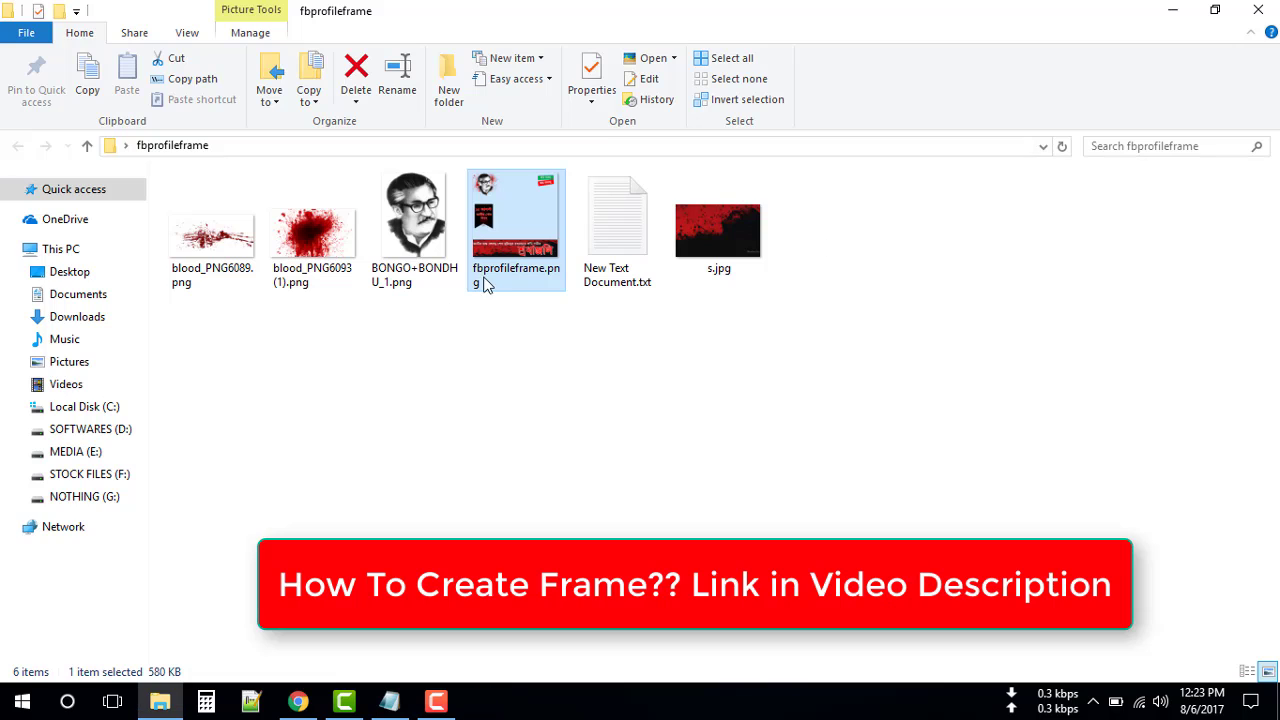
pyautogui.click(390, 701)
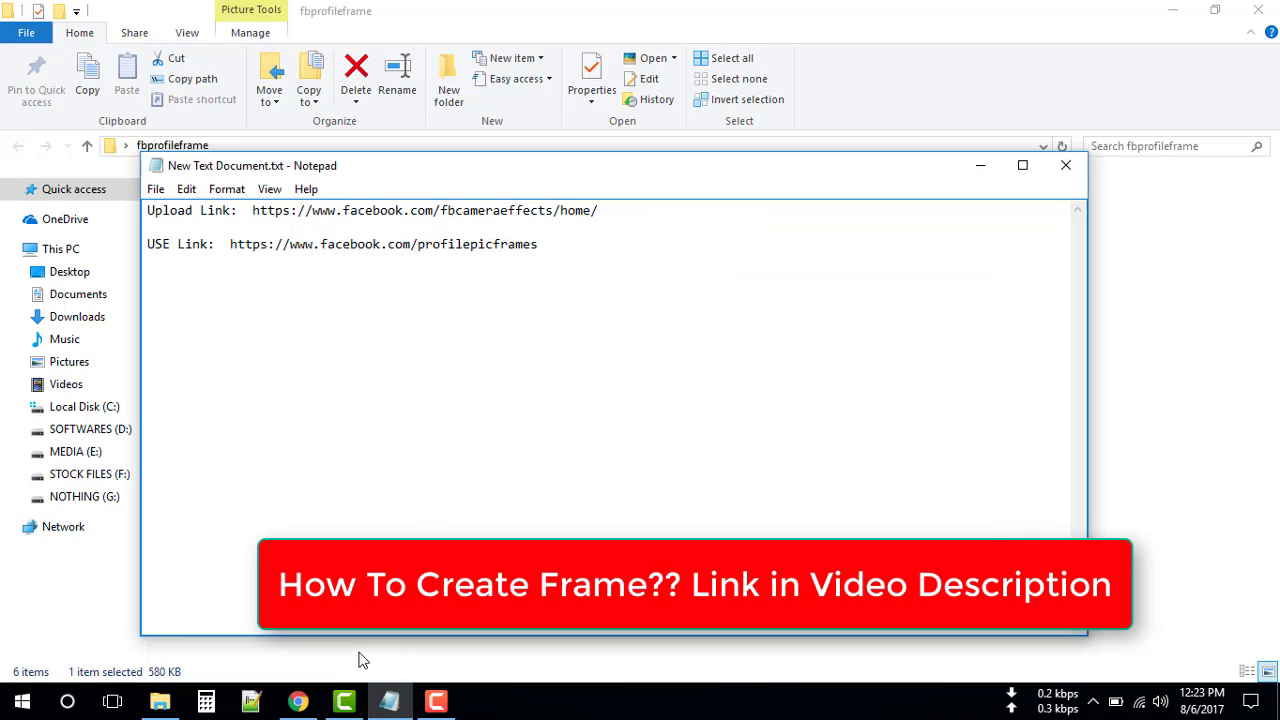
pyautogui.click(390, 701)
# Step: Switch back to Chrome and open Facebook in a new browser tab
pyautogui.click(298, 701)
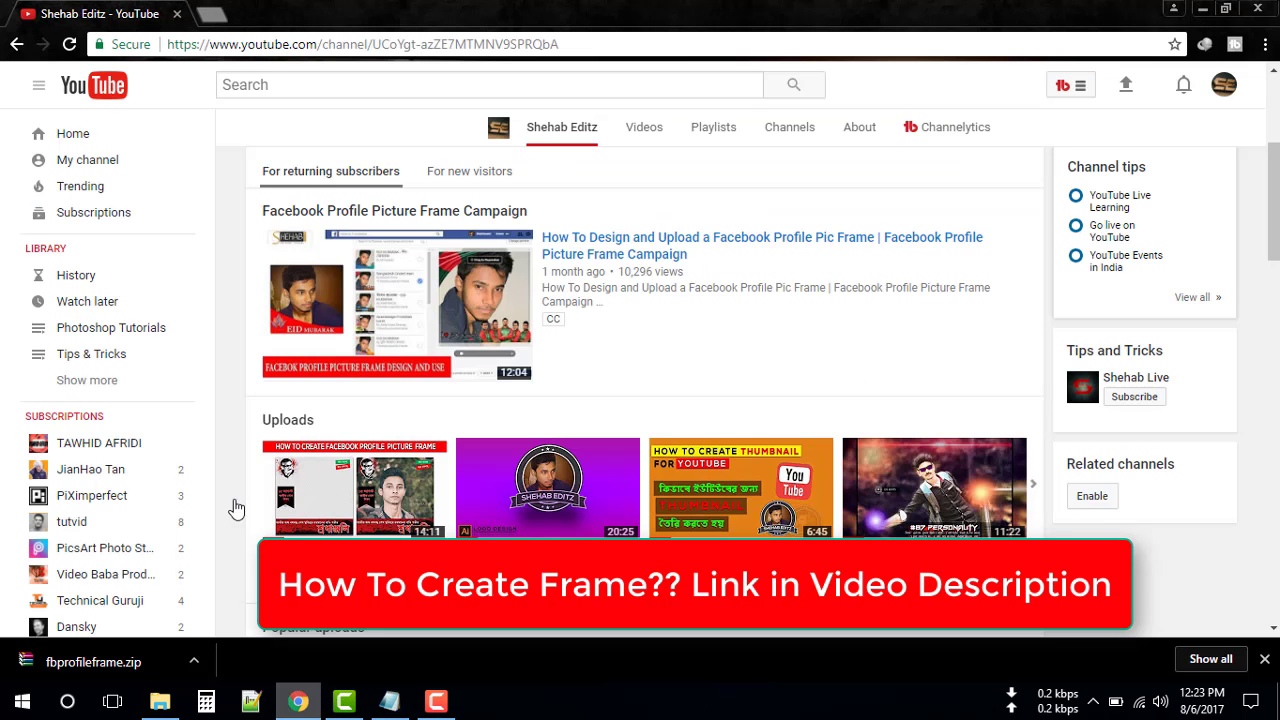
pyautogui.click(213, 15)
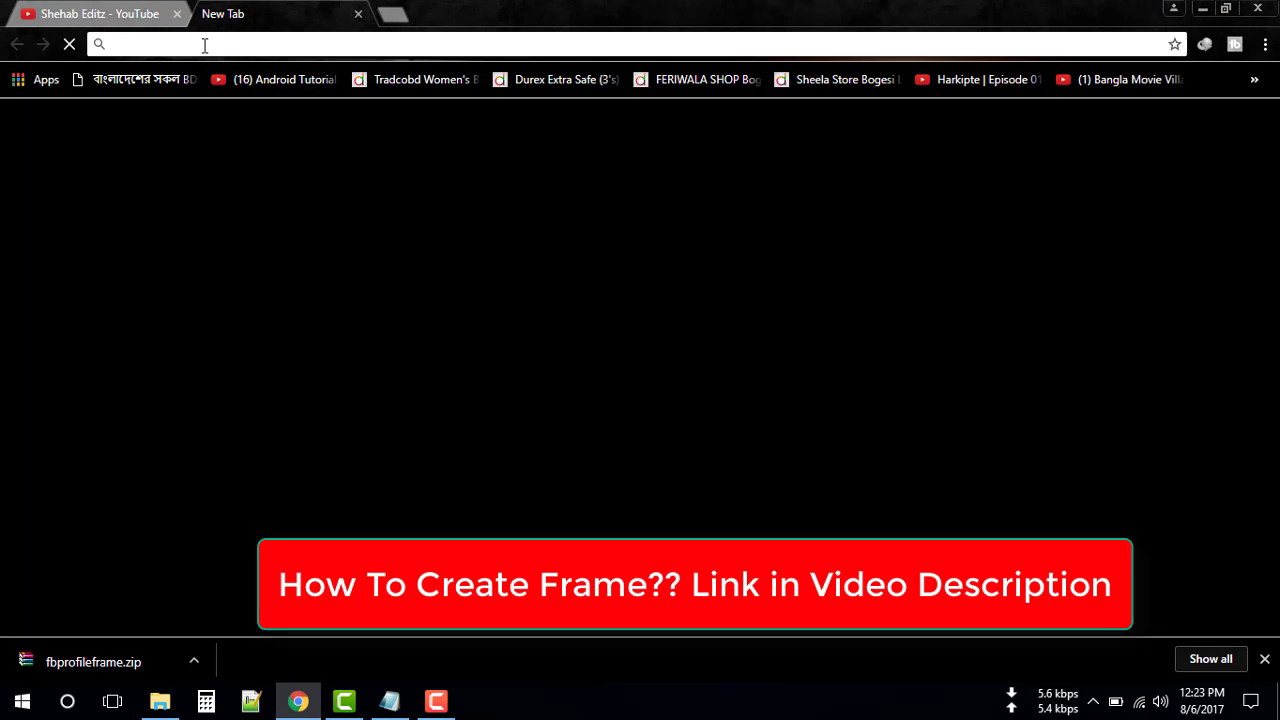
pyautogui.write('fa')
pyautogui.press('Return')
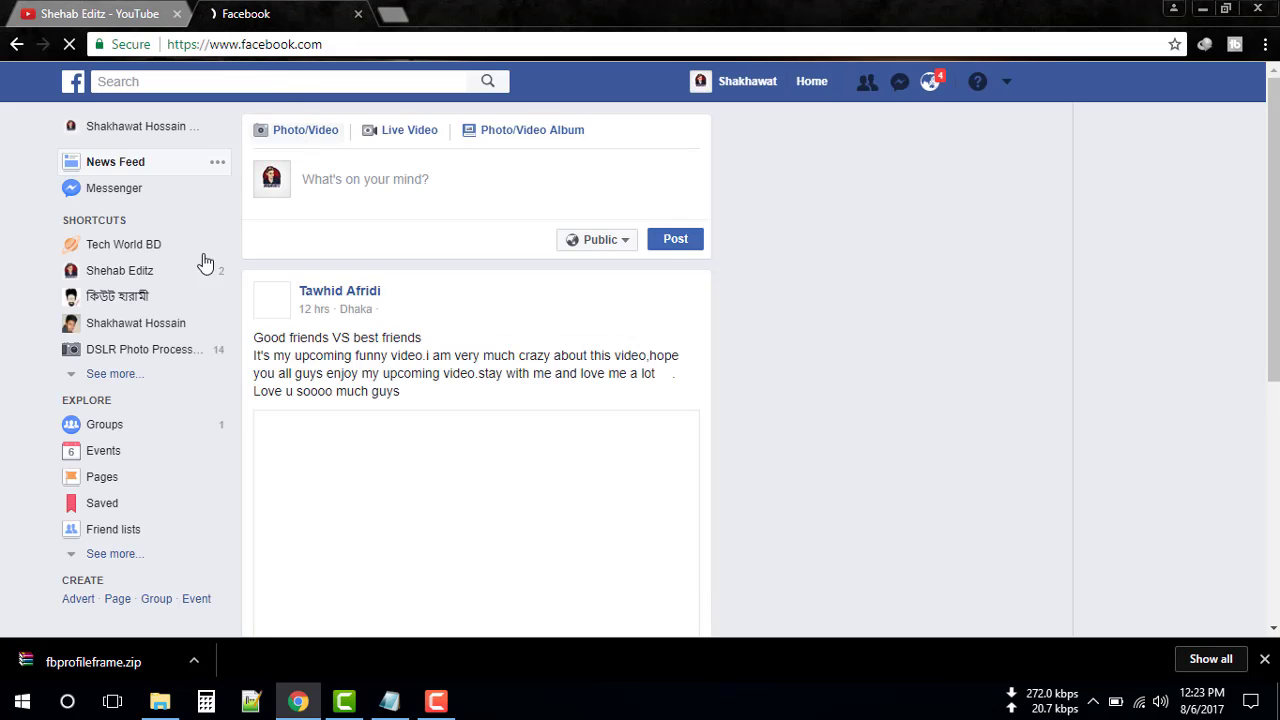
# Step: Expand the Explore shortcuts on the Facebook home page and open Create a frame
pyautogui.scroll(-2, 209, 365)
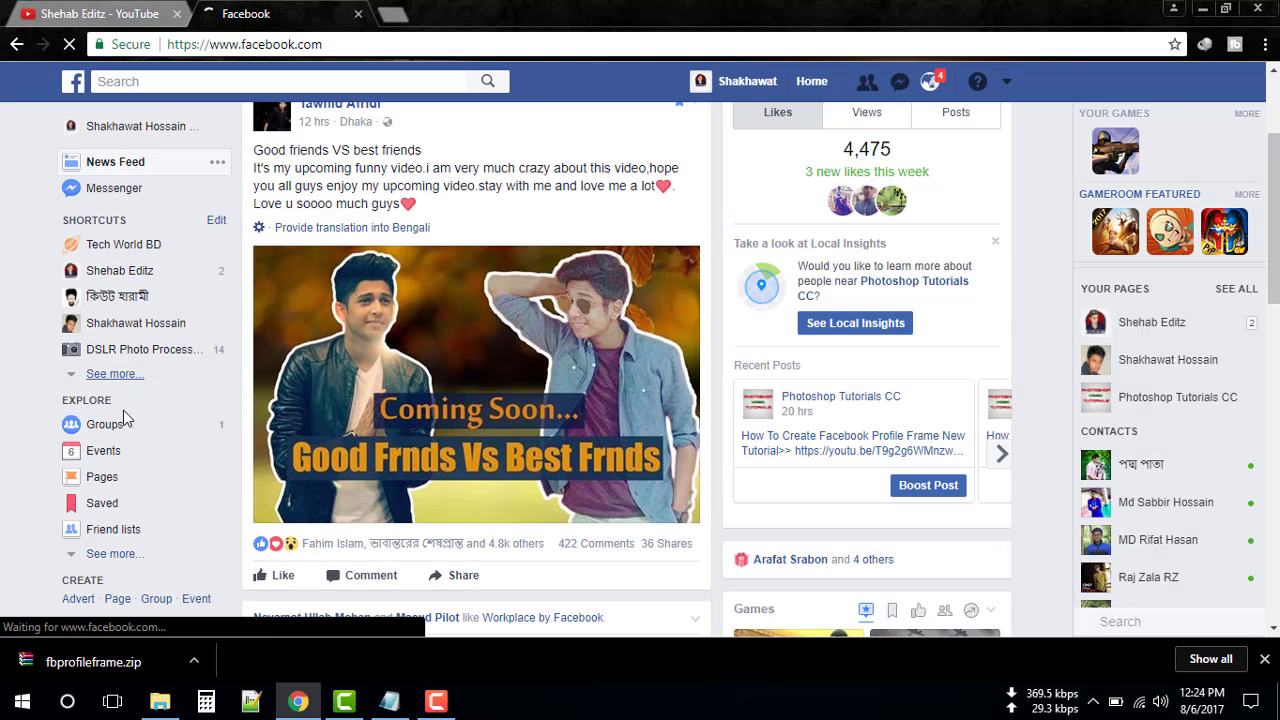
pyautogui.scroll(-2, 118, 515)
pyautogui.scroll(-2, 118, 515)
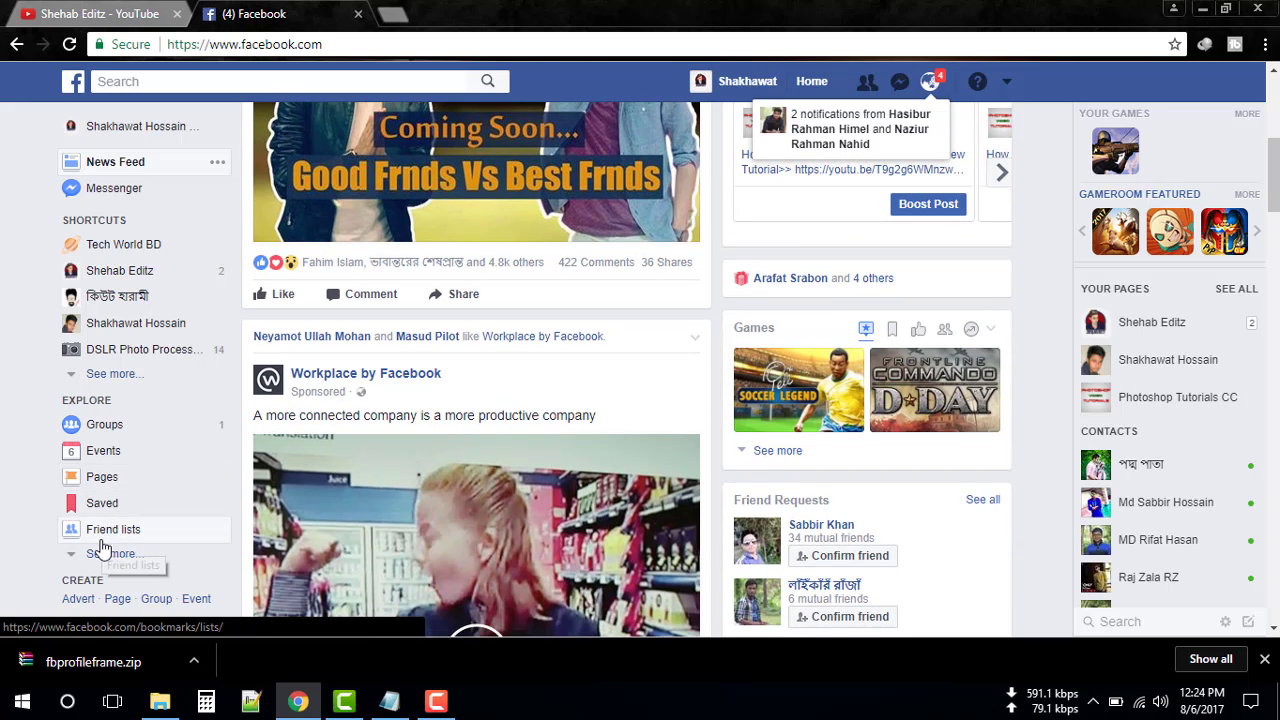
pyautogui.click(107, 555)
pyautogui.scroll(-3, 110, 545)
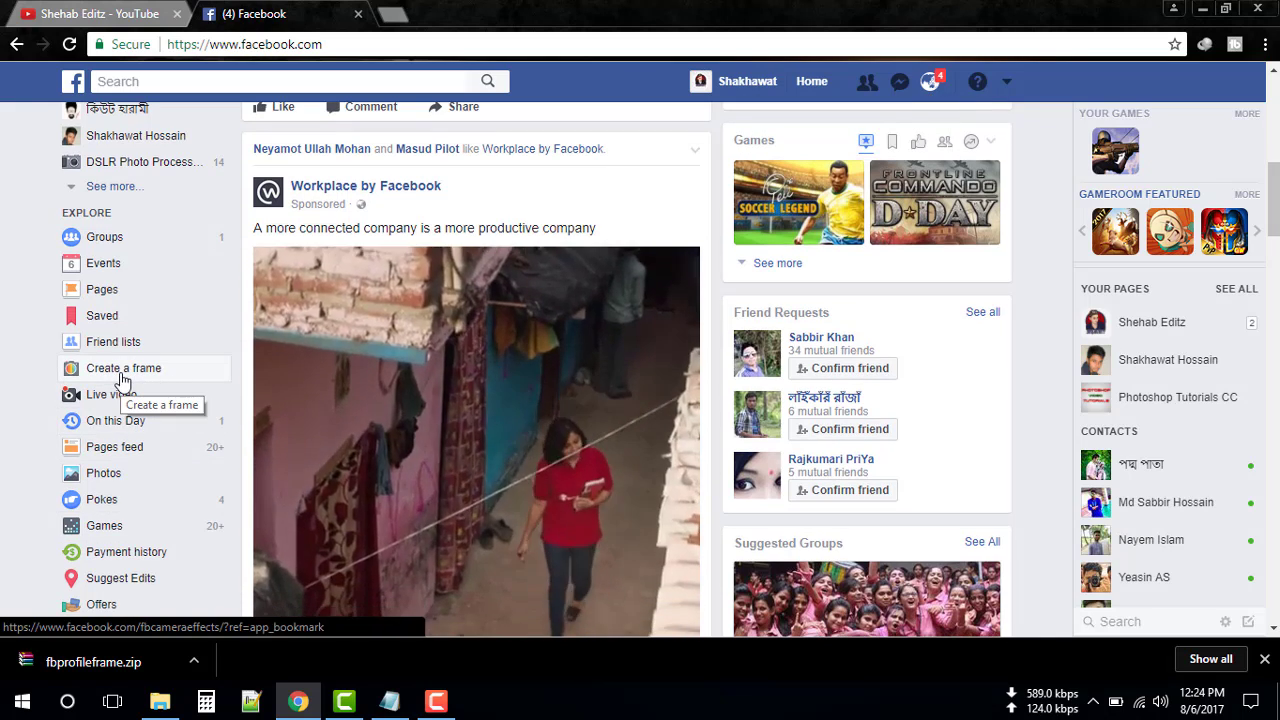
pyautogui.click(117, 380)
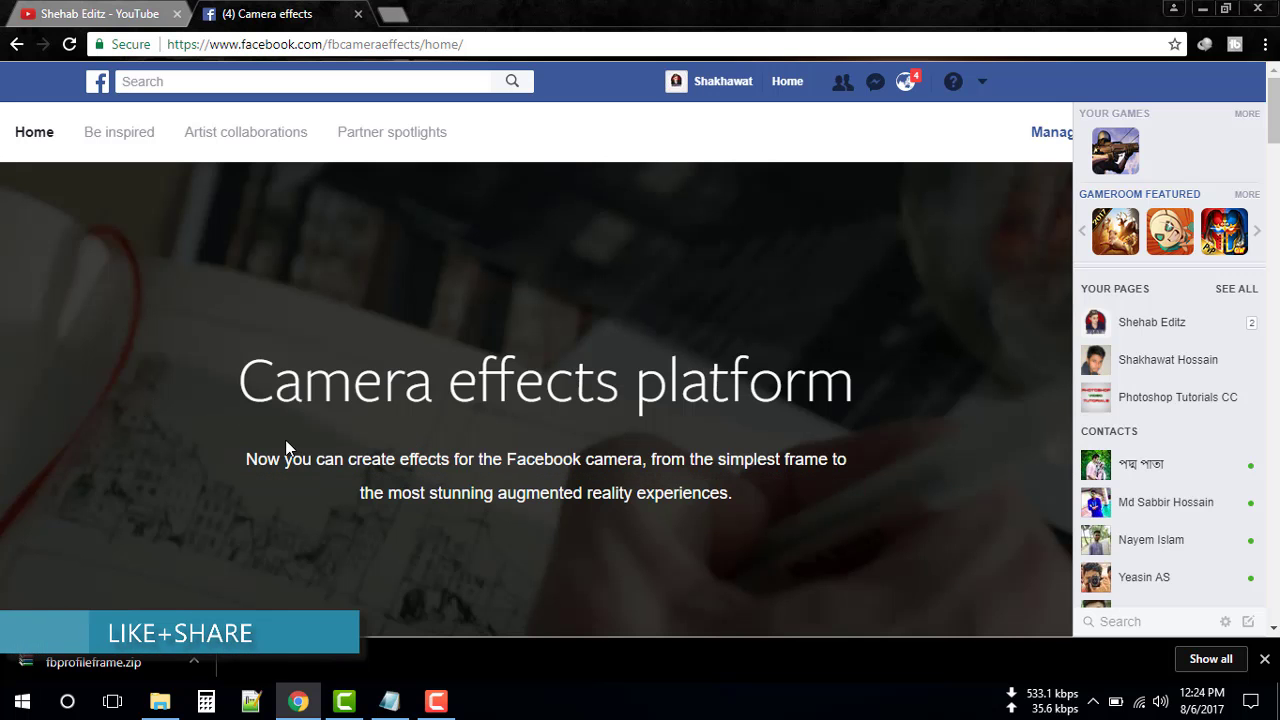
# Step: Start creating a frame in Frame Studio and proceed past the introduction to the Design stage
pyautogui.scroll(-8, 566, 415)
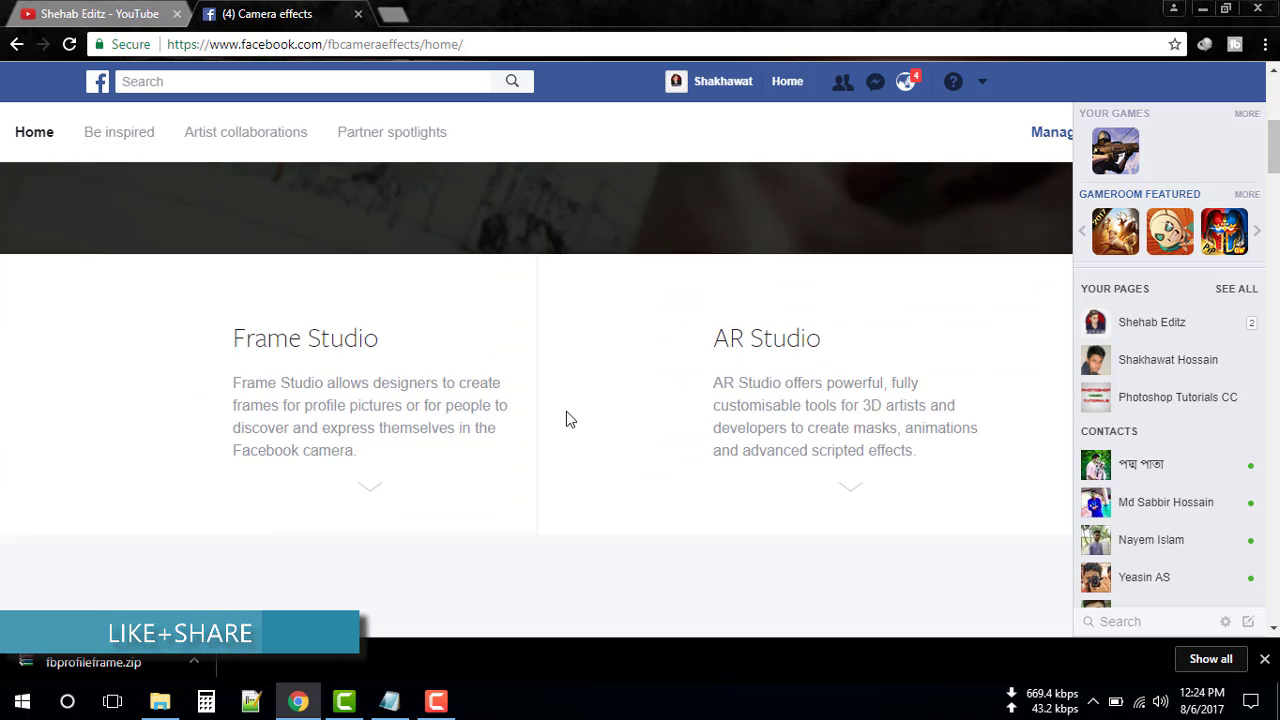
pyautogui.scroll(-1, 566, 413)
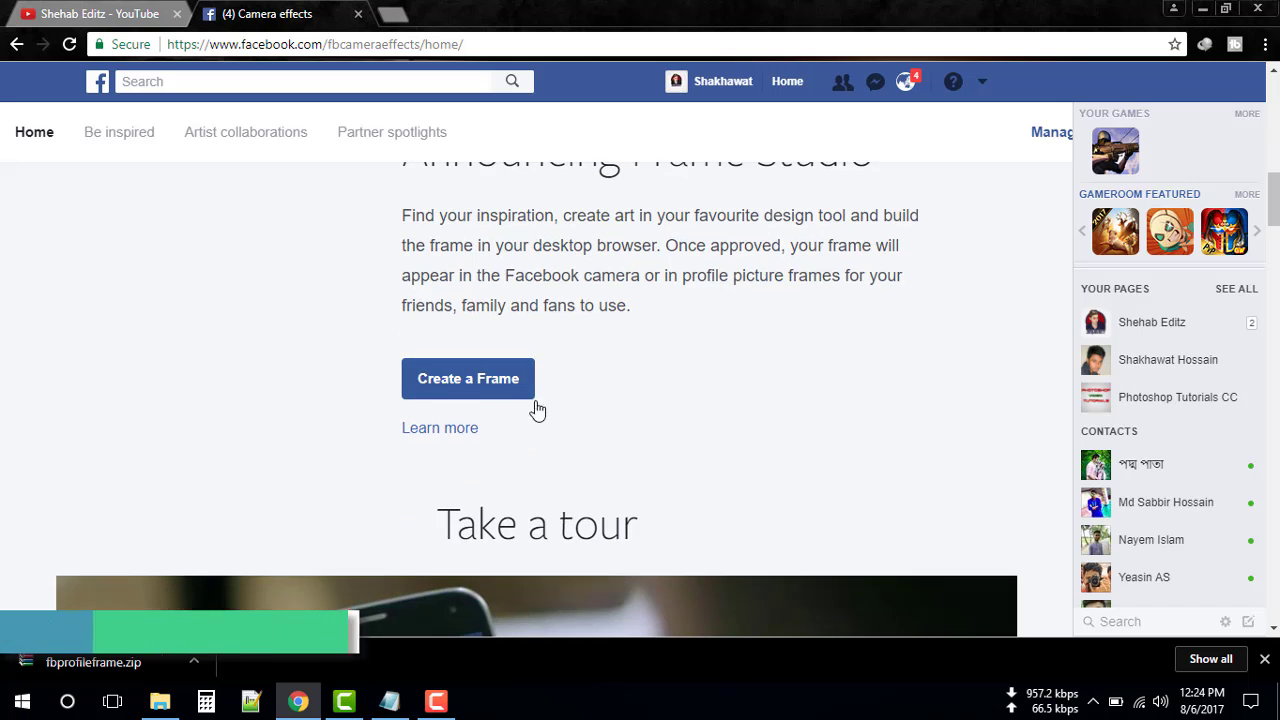
pyautogui.click(440, 389)
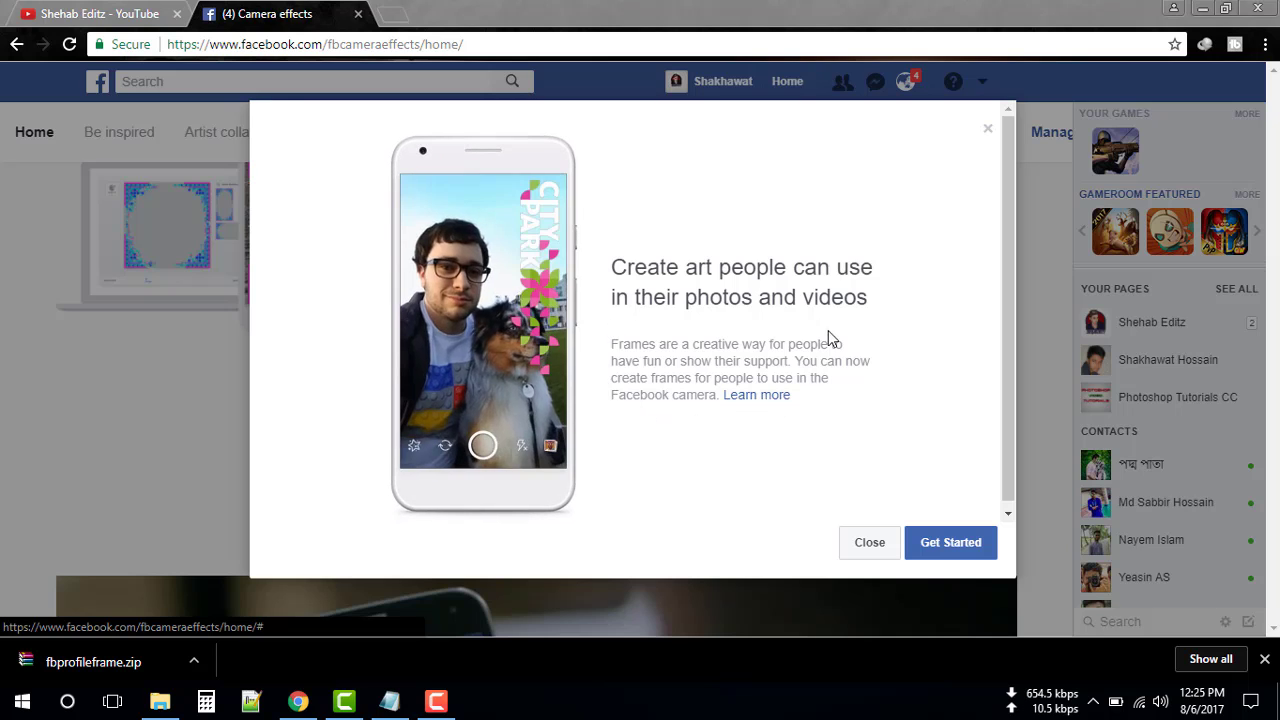
pyautogui.click(948, 543)
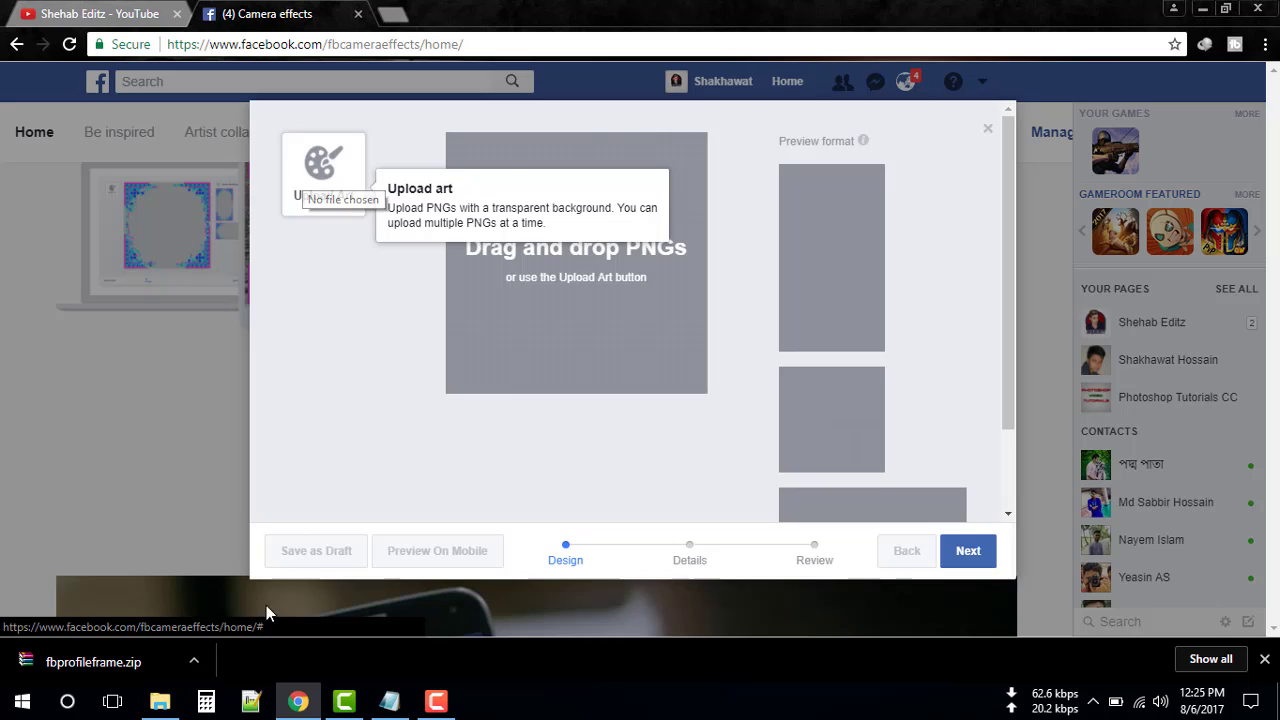
# Step: Preview fbprofileframe.png in File Explorer again and return to the frame designer in Chrome
pyautogui.click(160, 701)
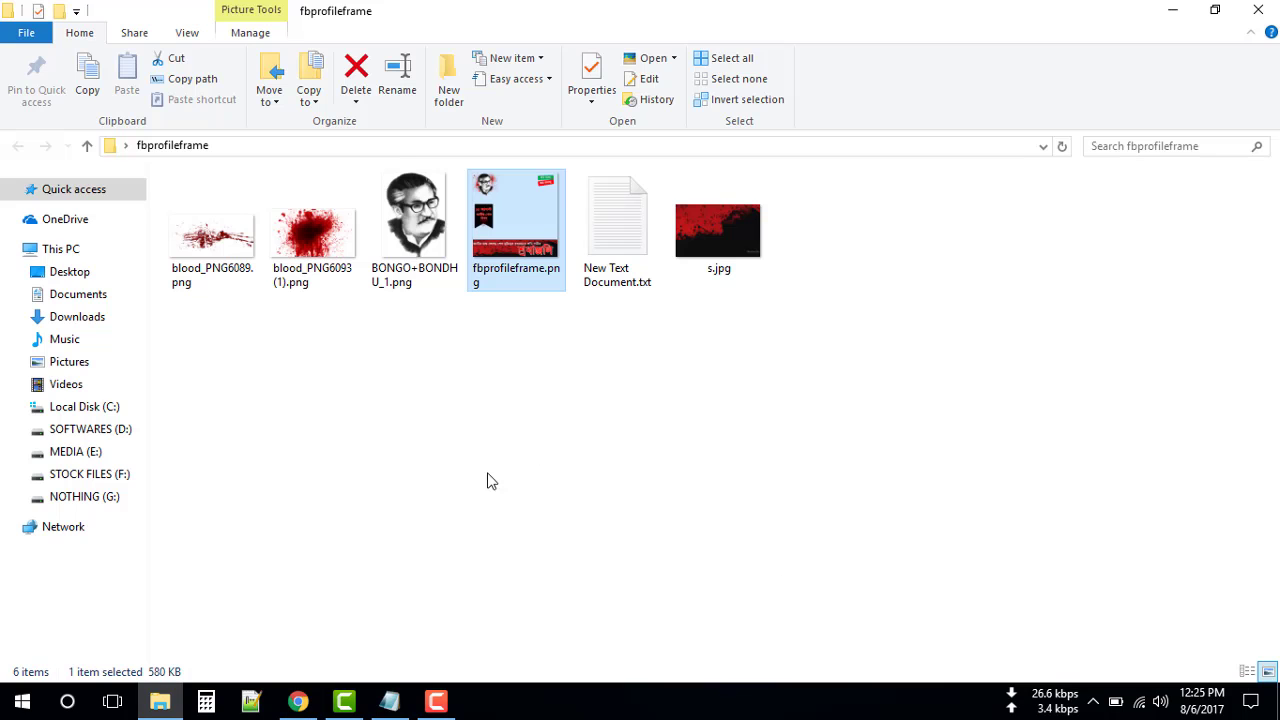
pyautogui.doubleClick(527, 255)
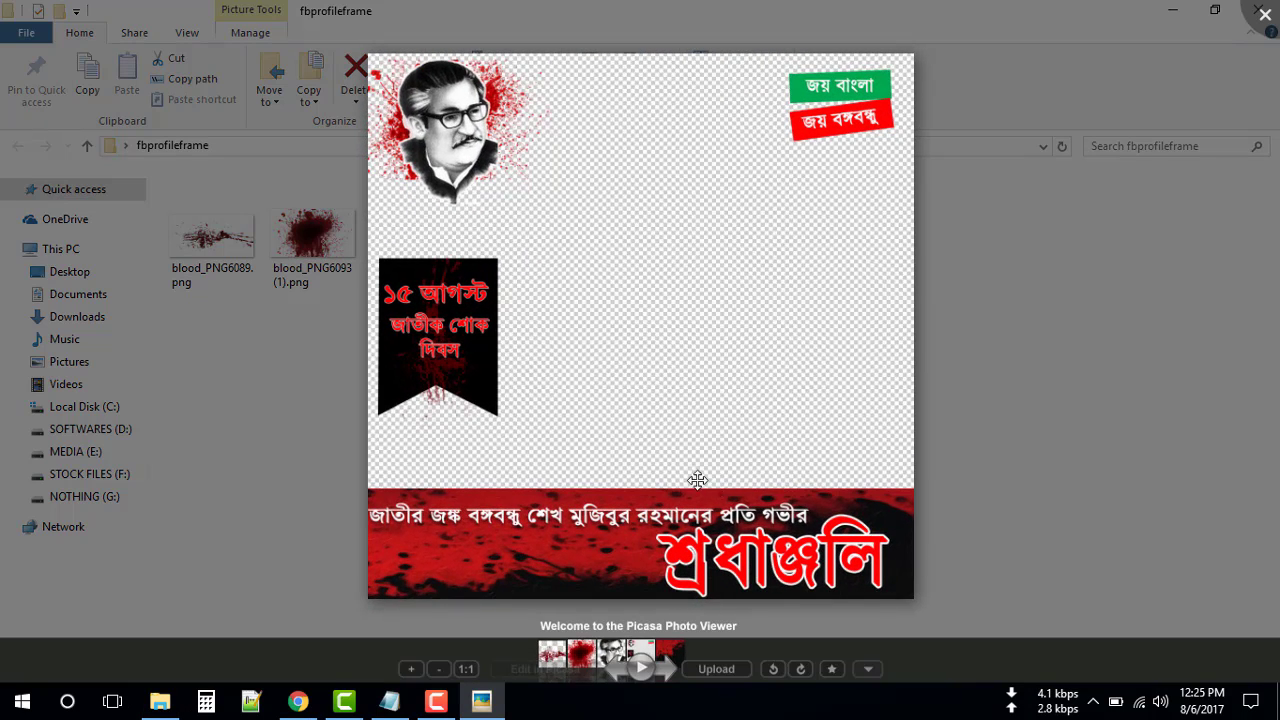
pyautogui.click(1264, 14)
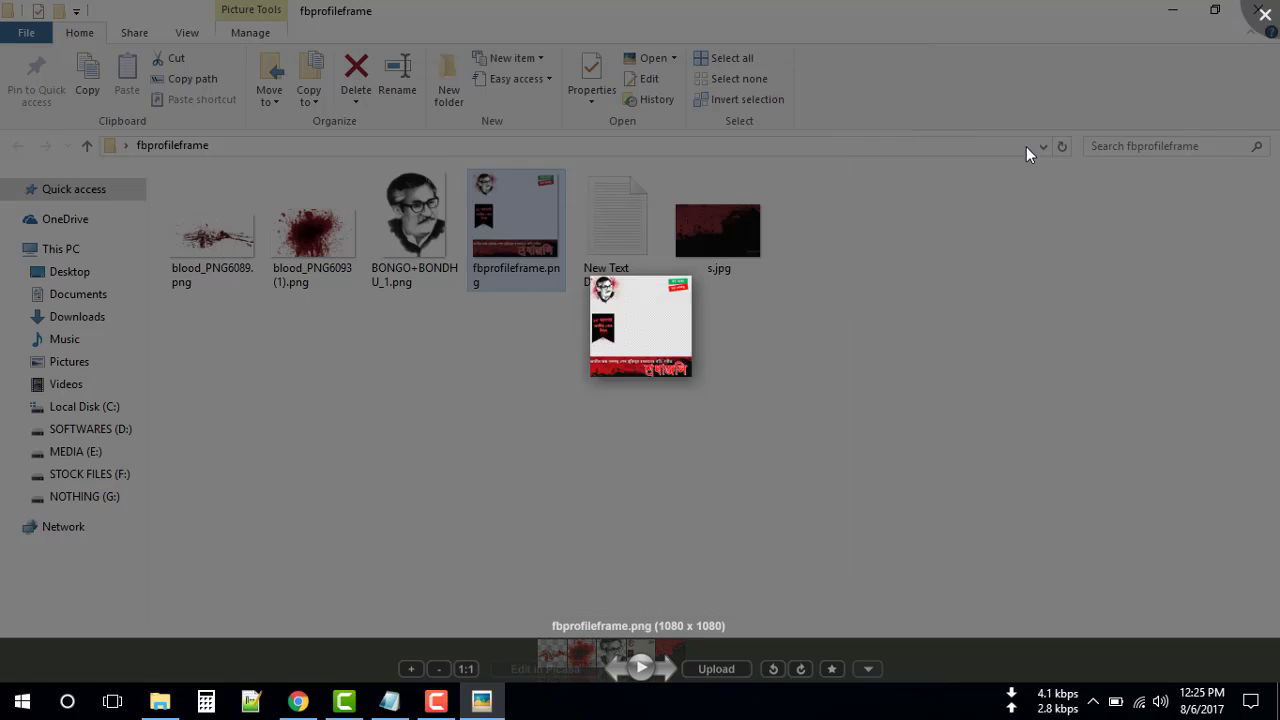
pyautogui.click(298, 701)
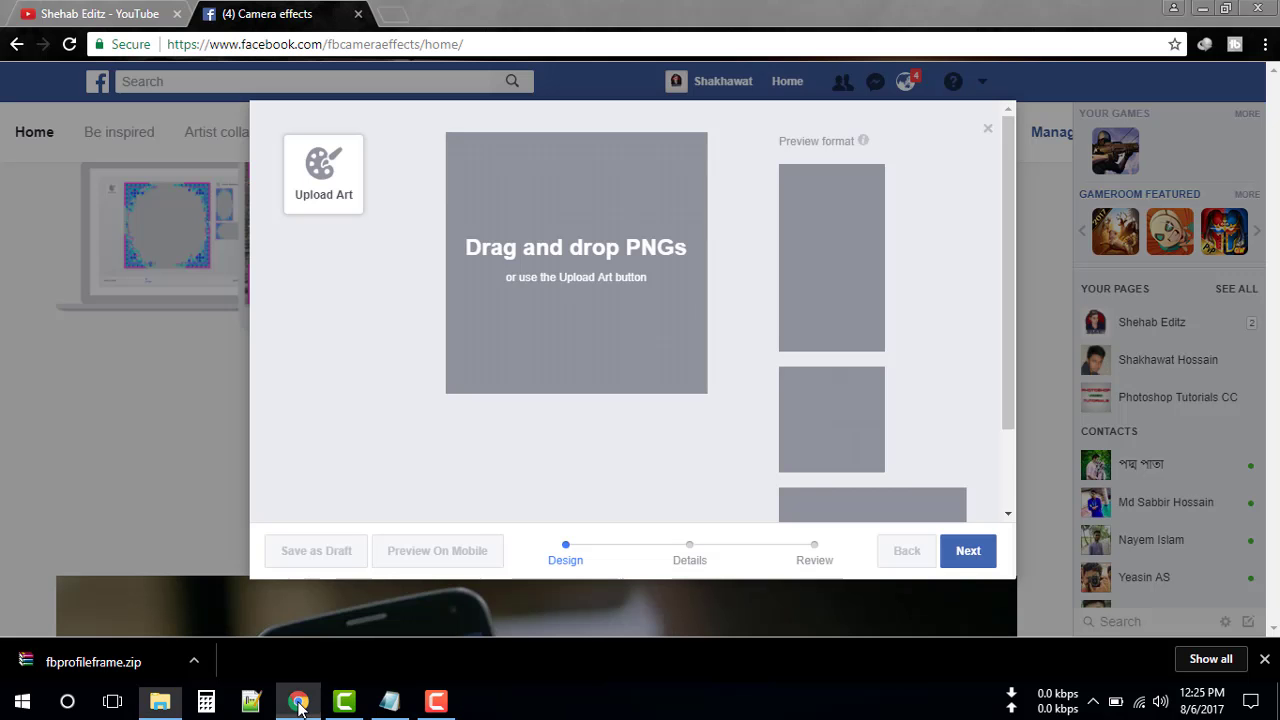
# Step: Upload fbprofileframe.png from the fbprofileframe folder on the Desktop as the frame art
pyautogui.click(320, 187)
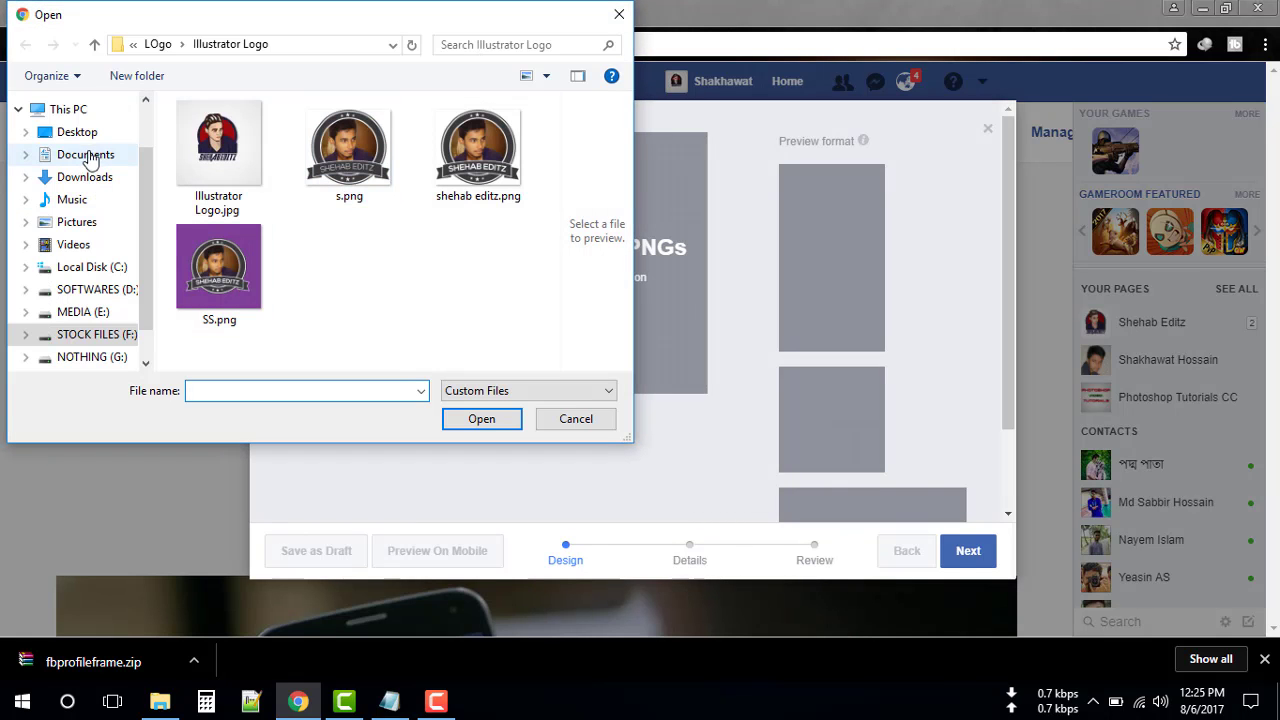
pyautogui.click(74, 140)
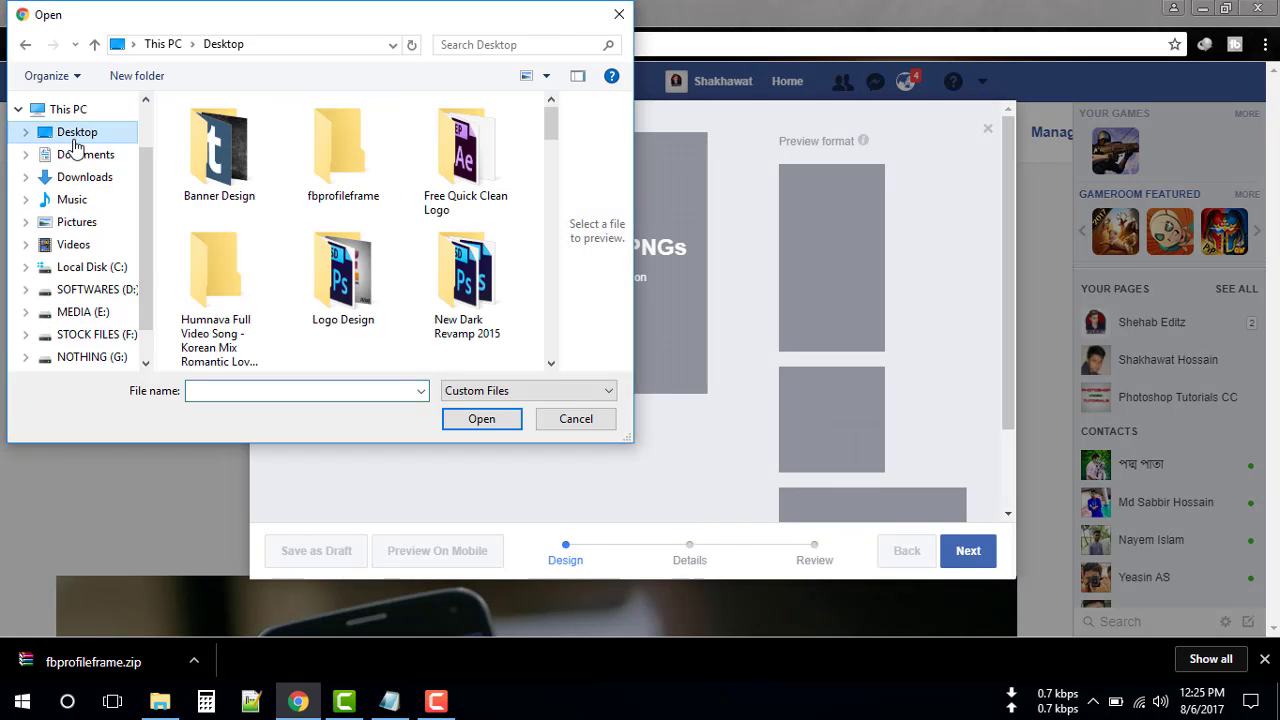
pyautogui.click(323, 180)
pyautogui.doubleClick(323, 180)
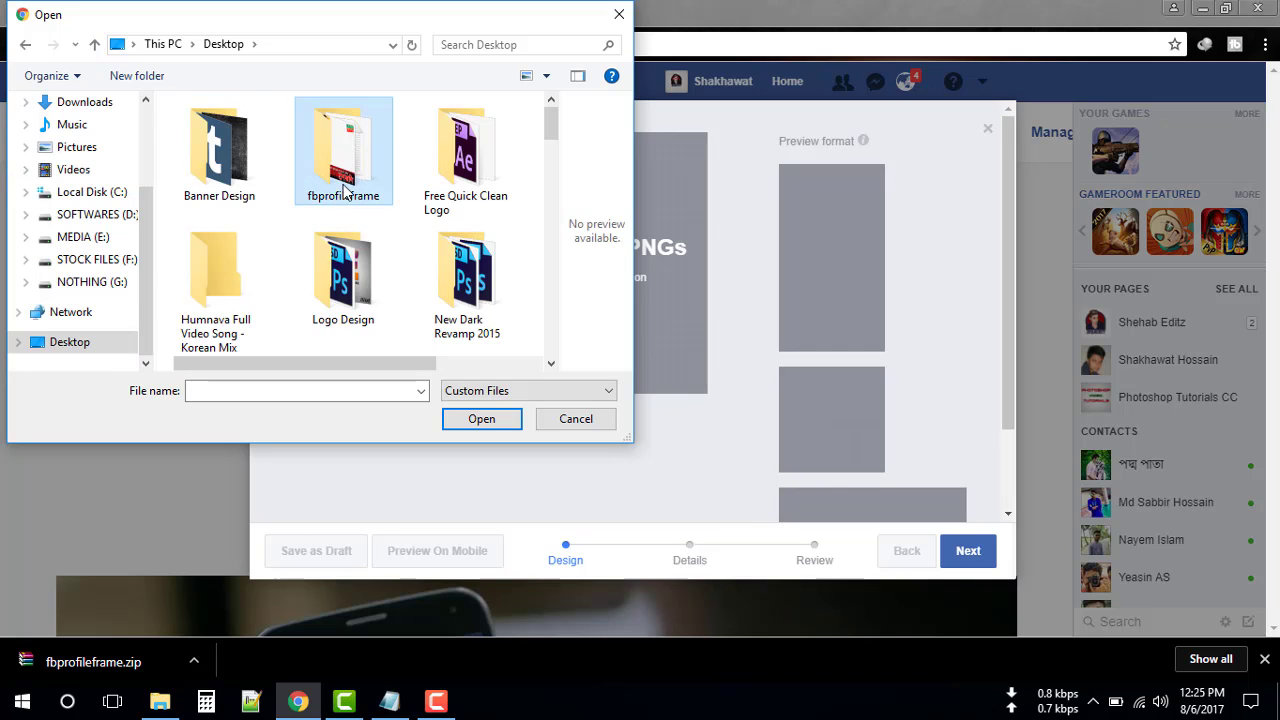
pyautogui.click(240, 262)
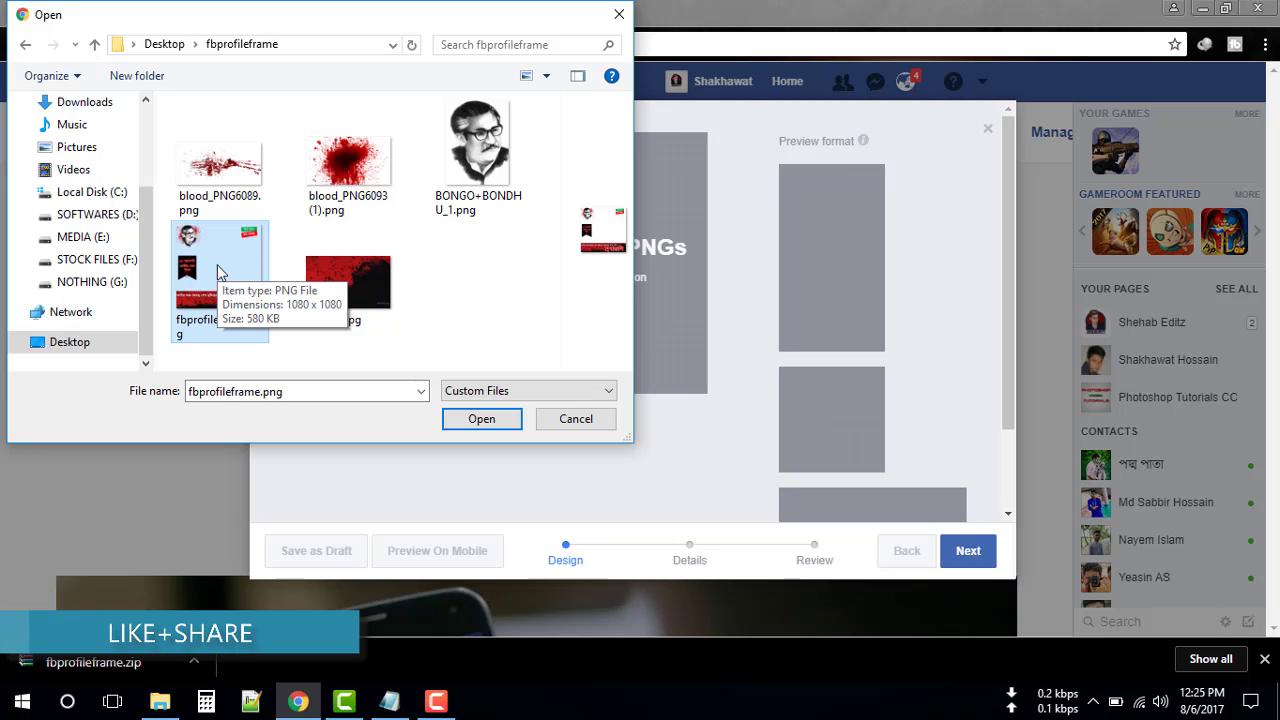
pyautogui.click(500, 420)
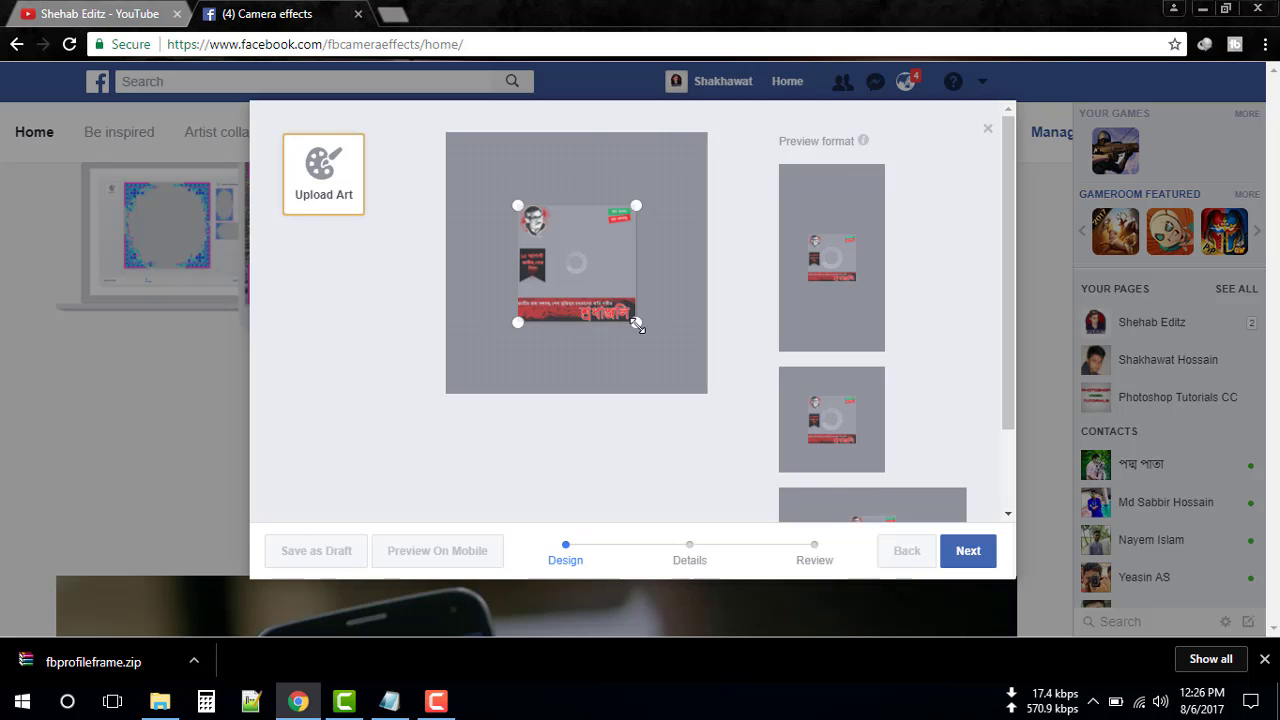
# Step: Enlarge the uploaded art from two opposite corners to fill the square canvas, and check the preview formats
pyautogui.moveTo(637, 324); pyautogui.dragTo(703, 410)
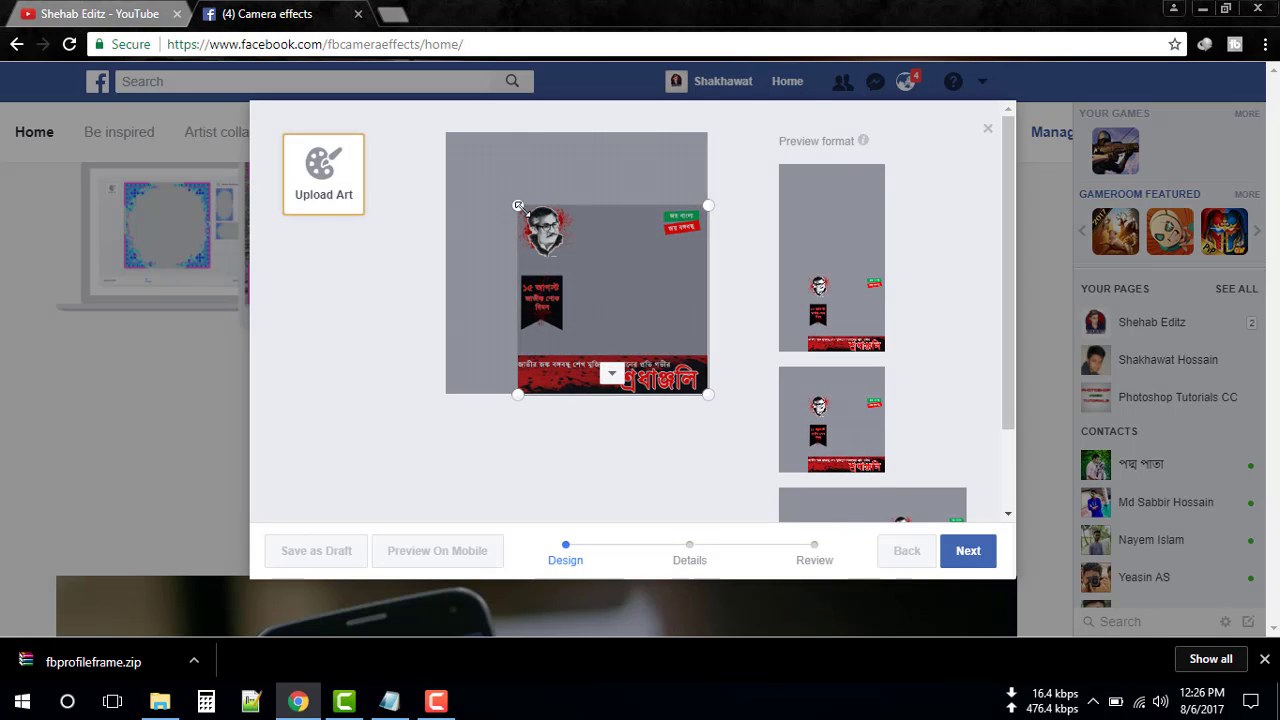
pyautogui.moveTo(514, 198); pyautogui.dragTo(446, 135)
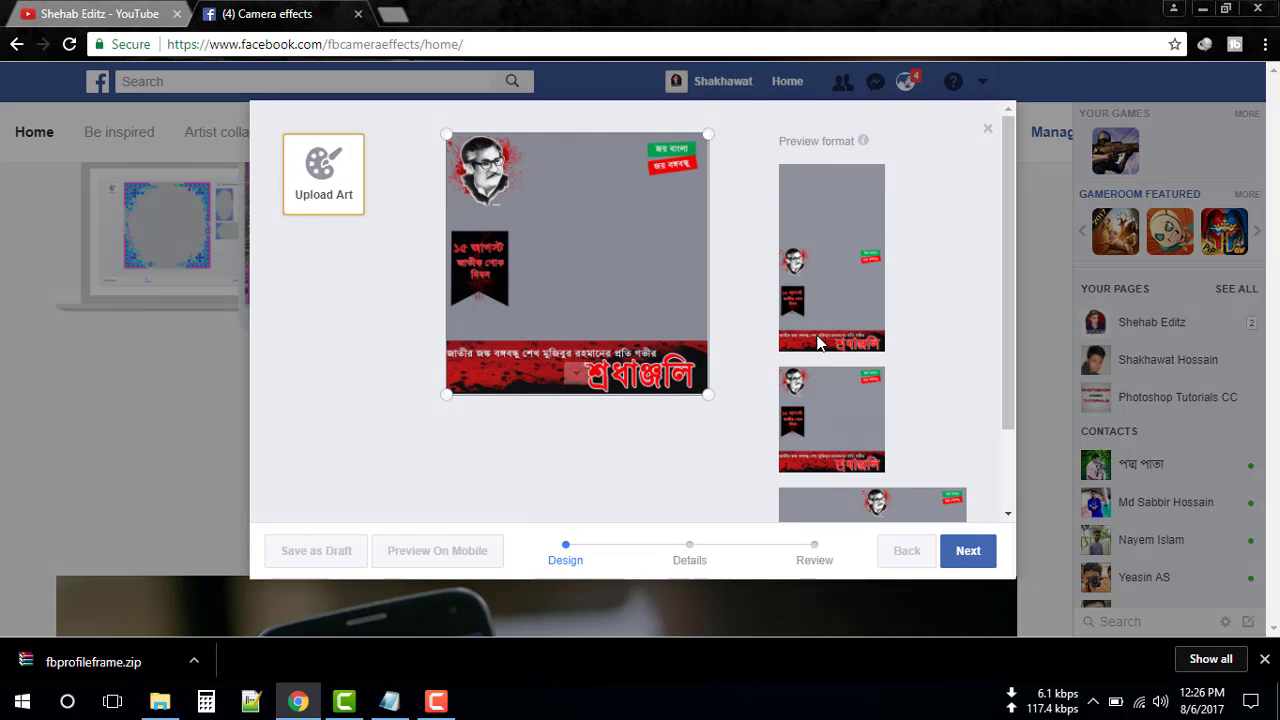
pyautogui.scroll(-2, 942, 330)
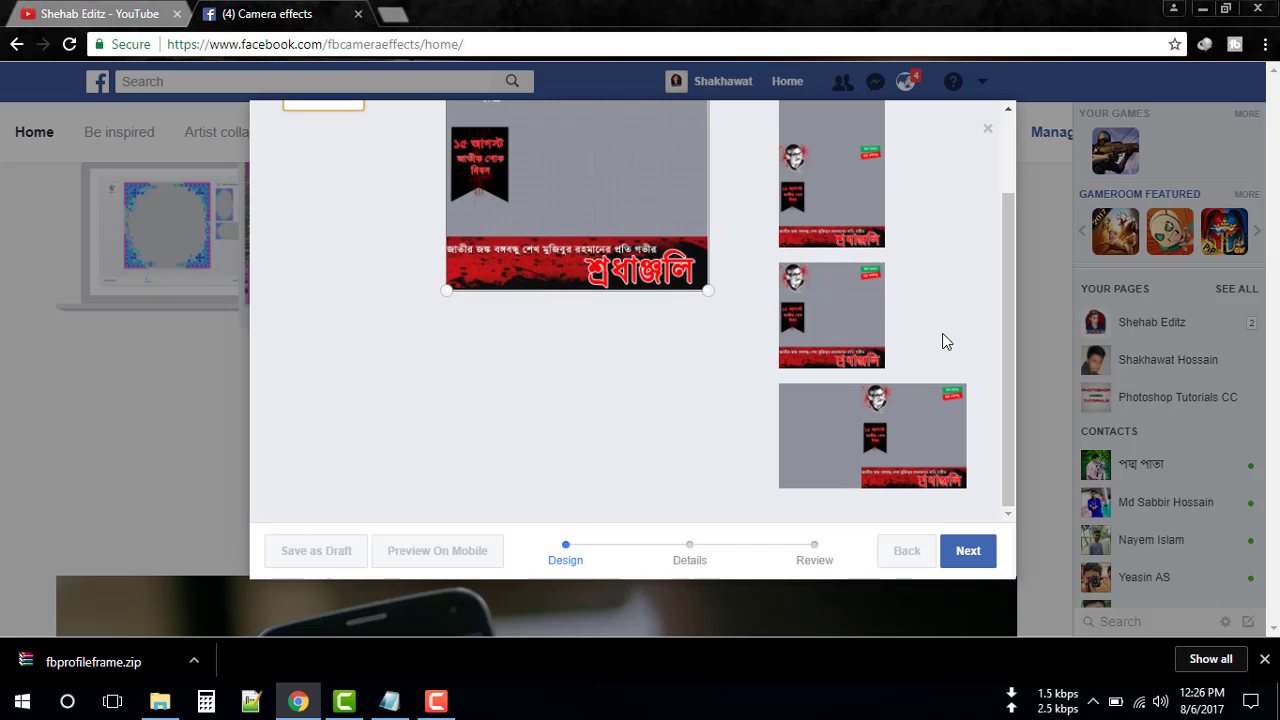
pyautogui.scroll(1, 617, 350)
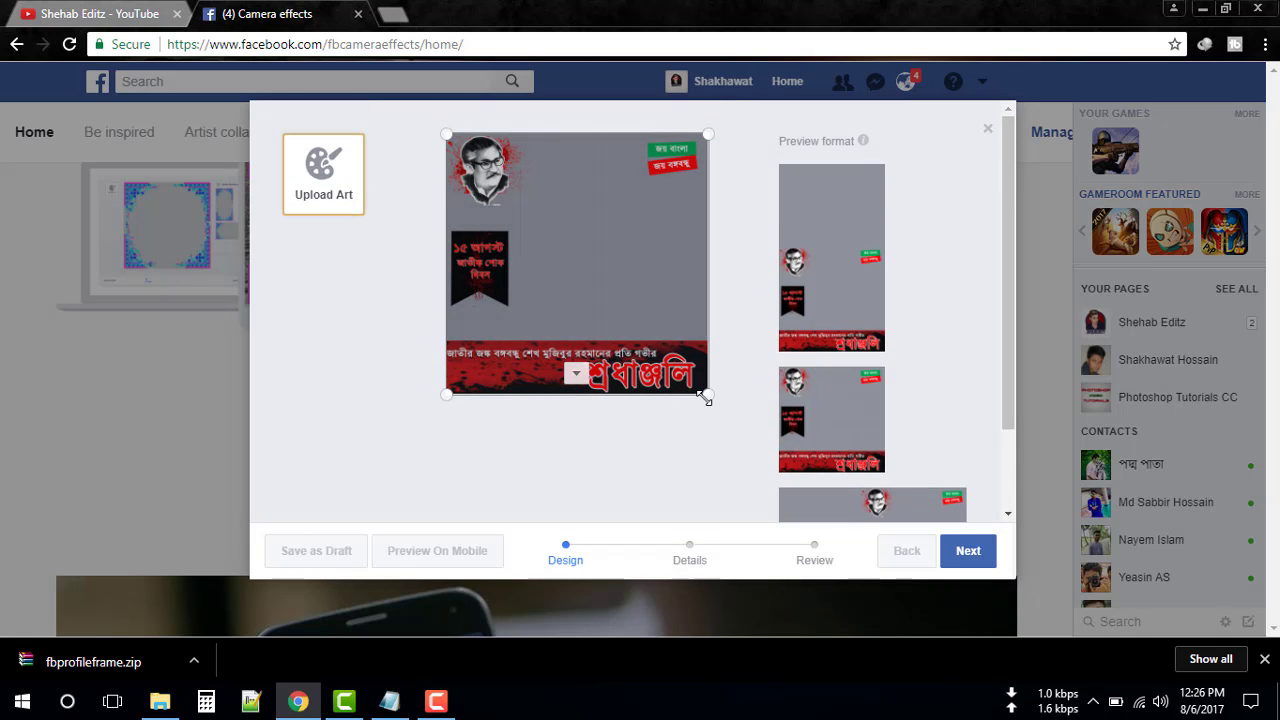
# Step: Fine-tune the art's two lower corners so that it fully covers the canvas up to its edges
pyautogui.moveTo(704, 397); pyautogui.dragTo(709, 396)
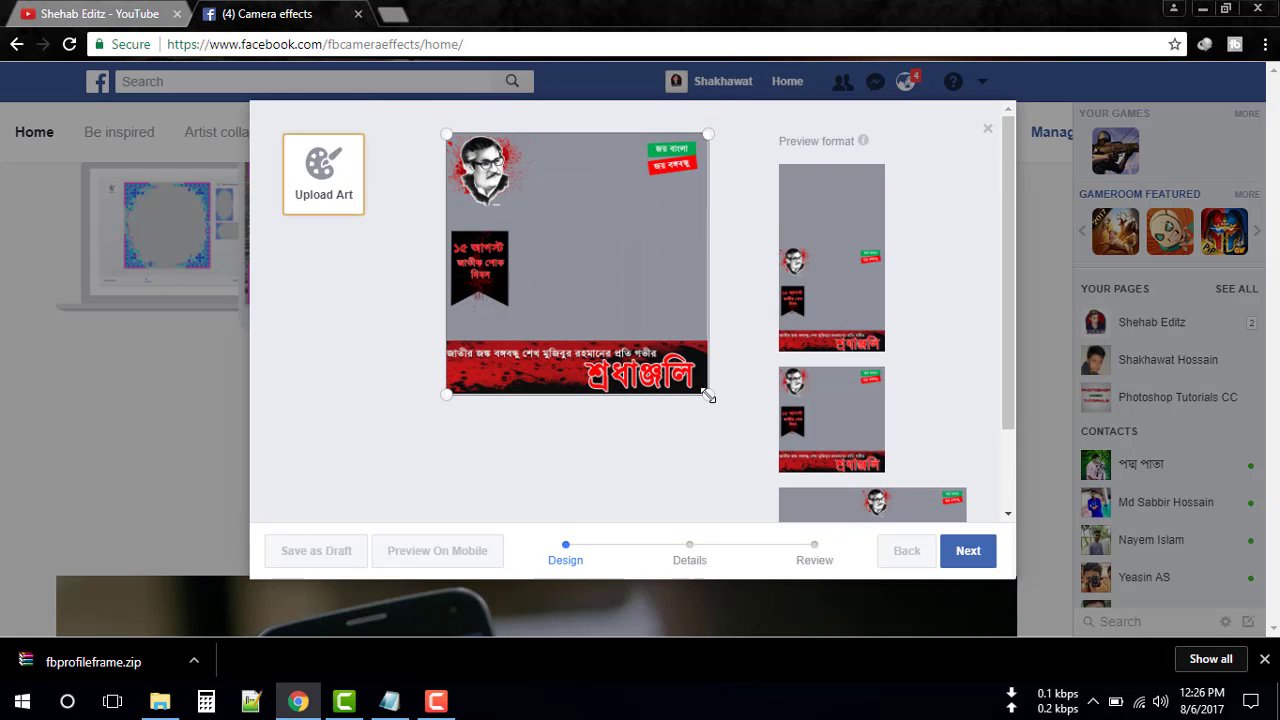
pyautogui.scroll(-2, 723, 457)
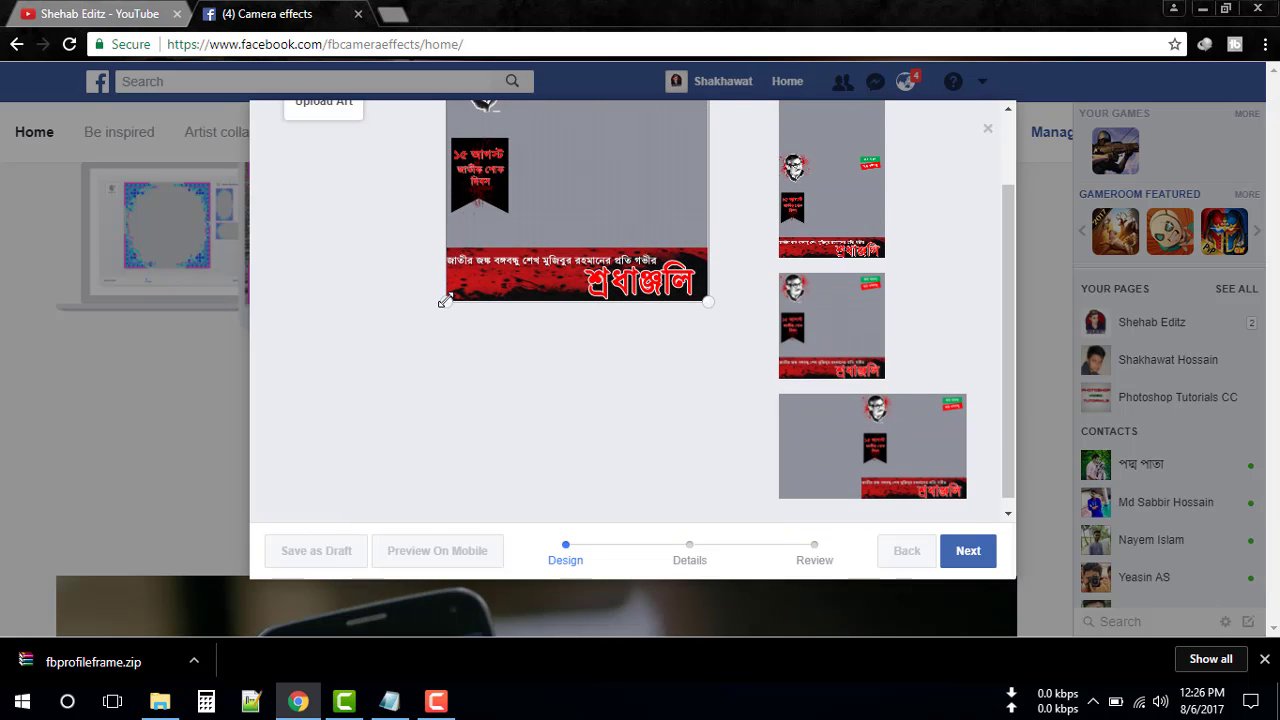
pyautogui.moveTo(445, 300); pyautogui.dragTo(445, 302)
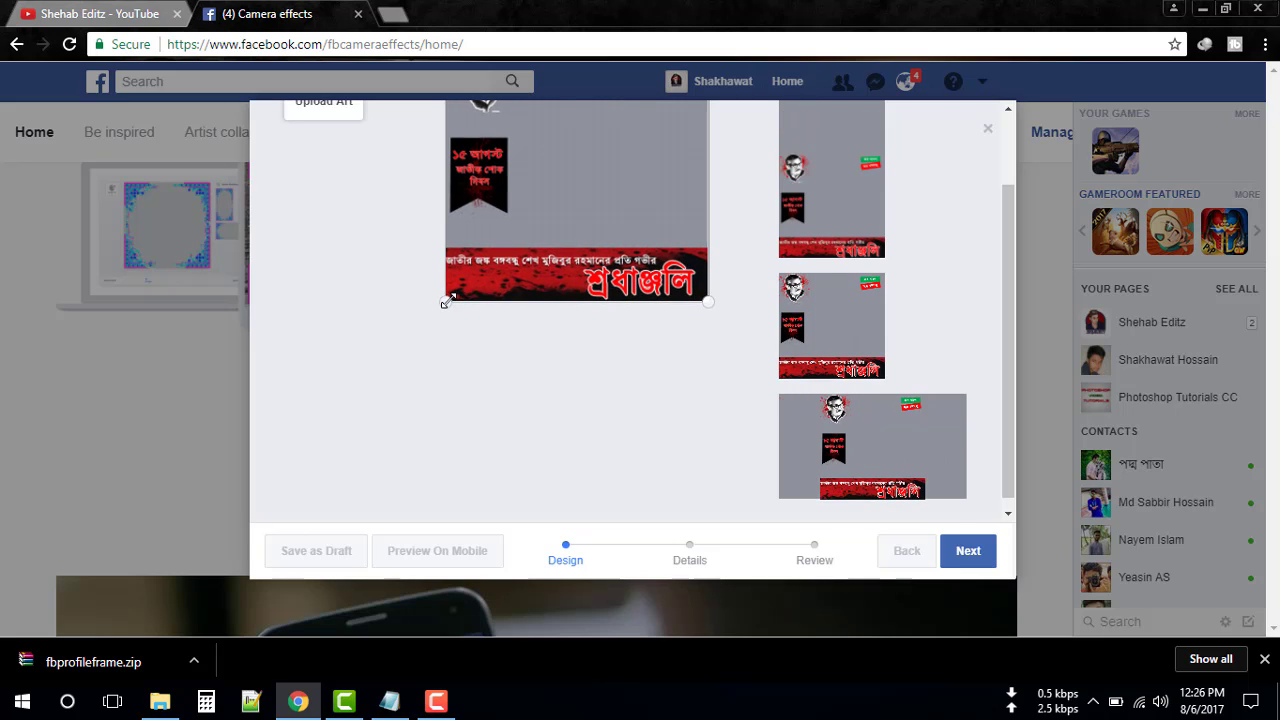
pyautogui.scroll(2, 536, 465)
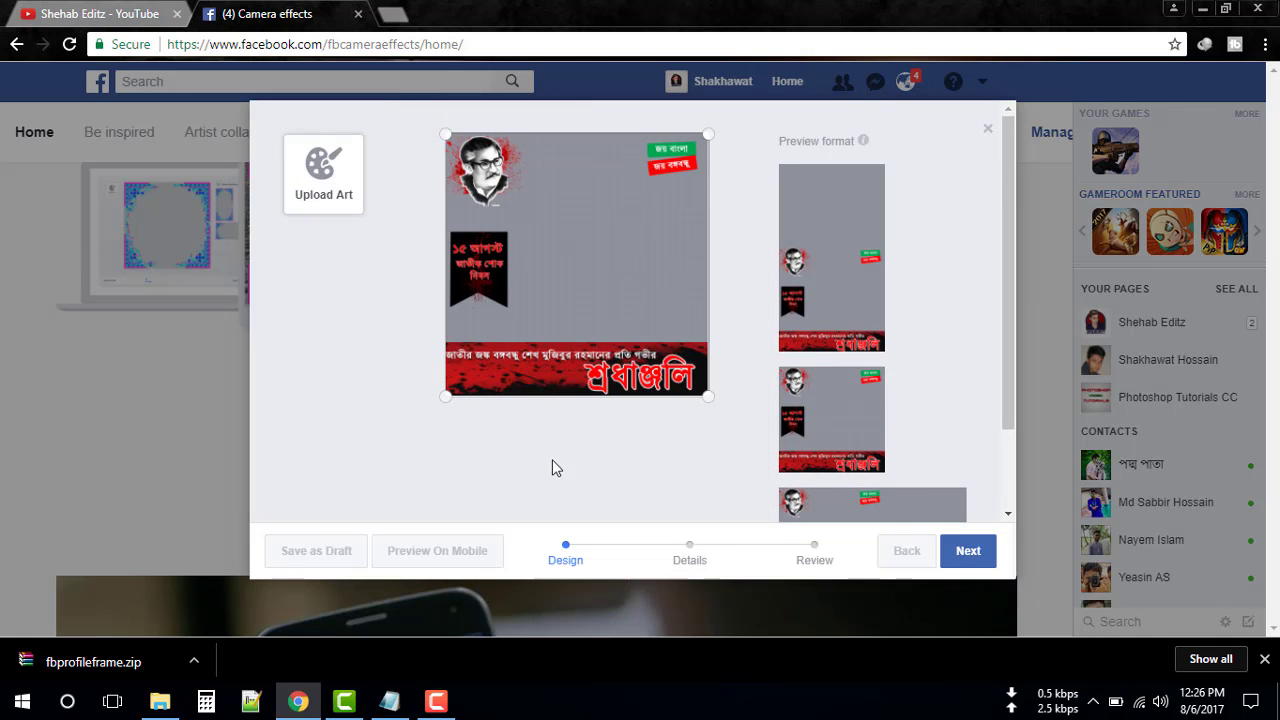
# Step: Proceed to the frame's details and name the effect "15 Agust - ১৫ আগস্ট (জাতীয় শোক দিবস)"
pyautogui.click(975, 556)
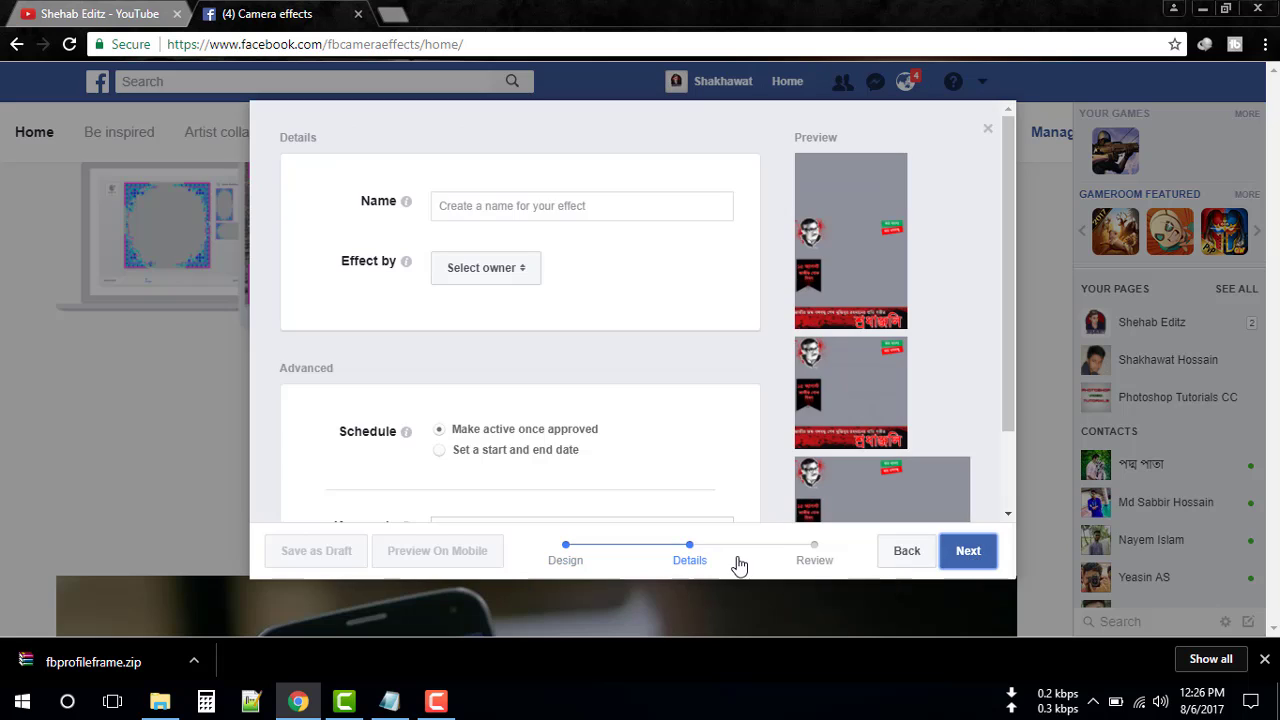
pyautogui.click(506, 210)
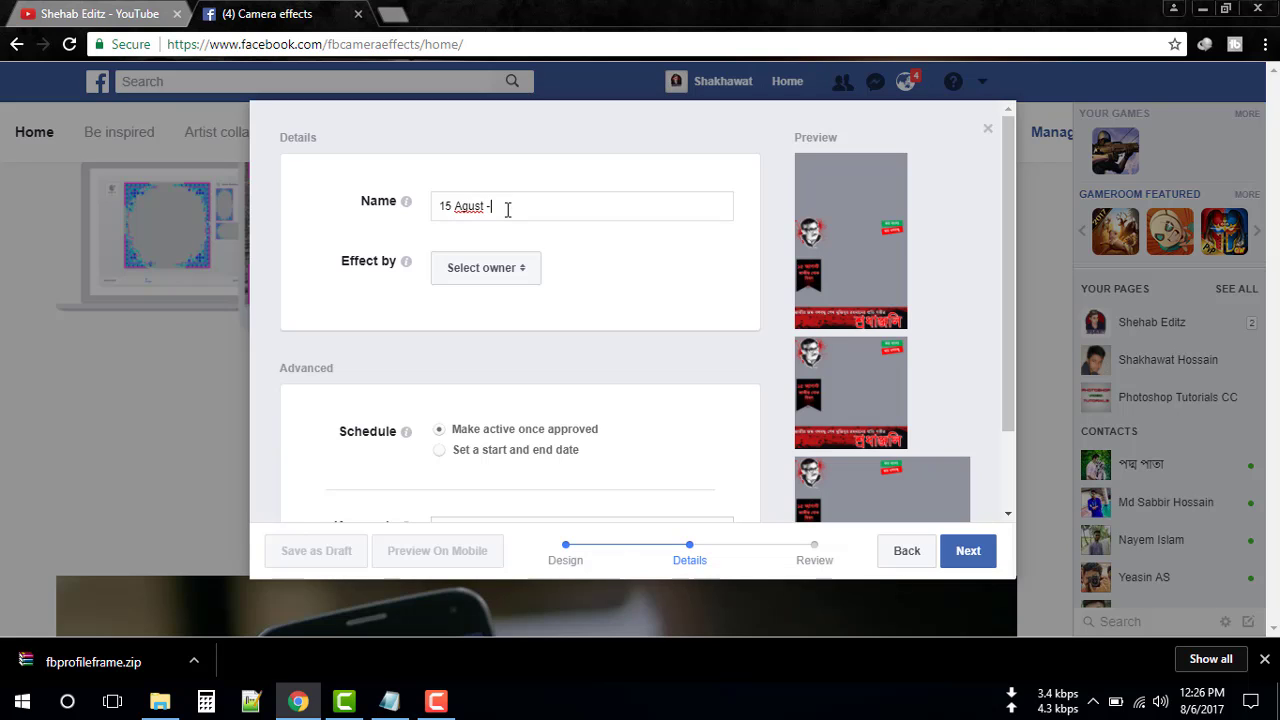
pyautogui.hotkey('alt', 'shift')
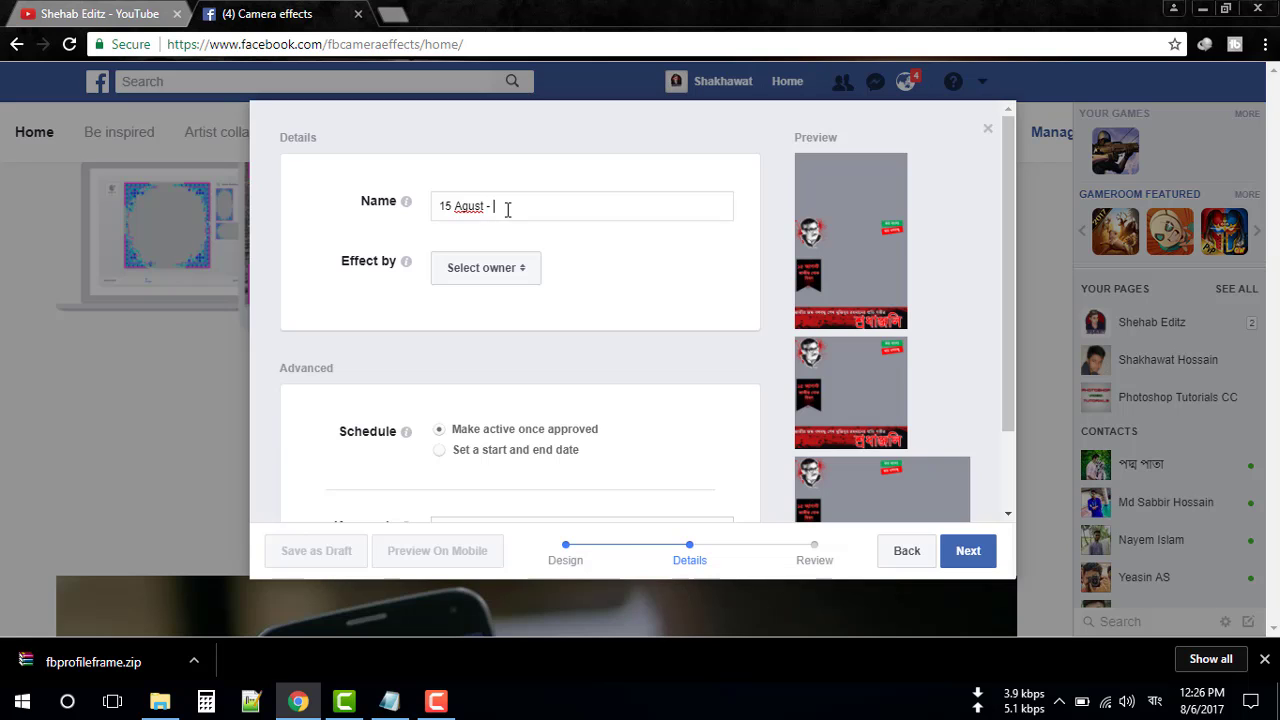
pyautogui.write('1')
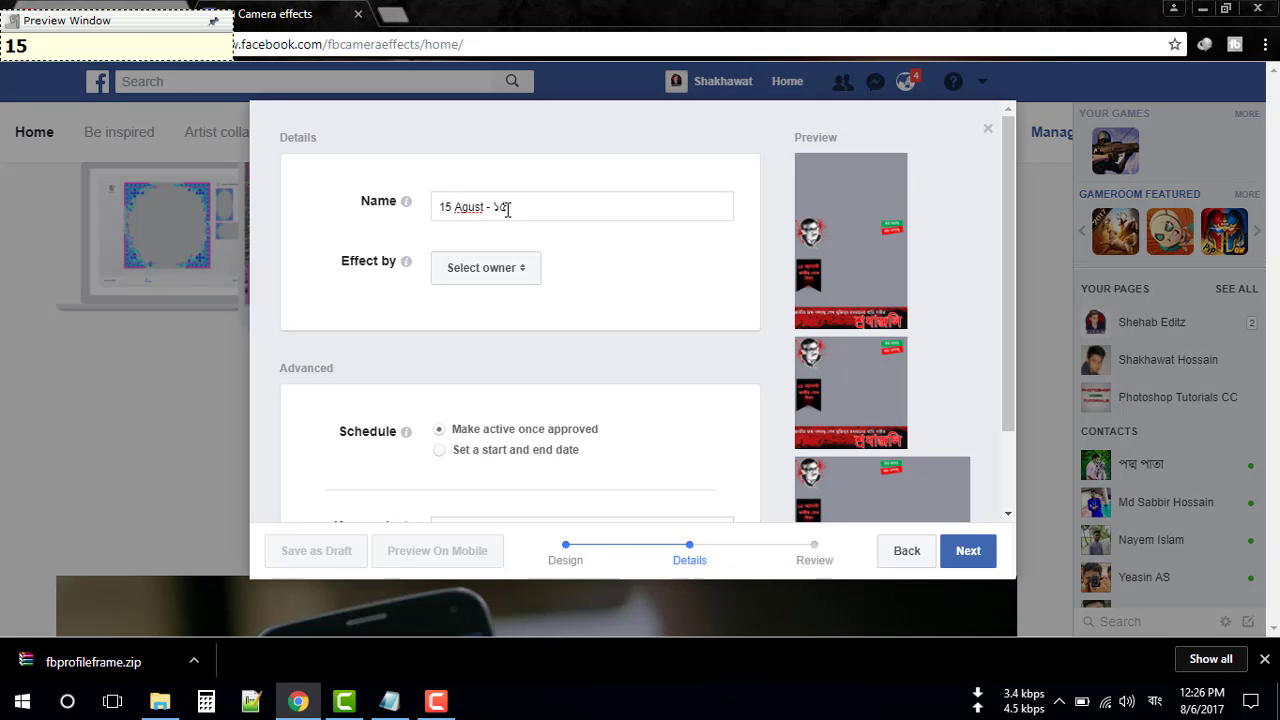
pyautogui.write('5 ago')
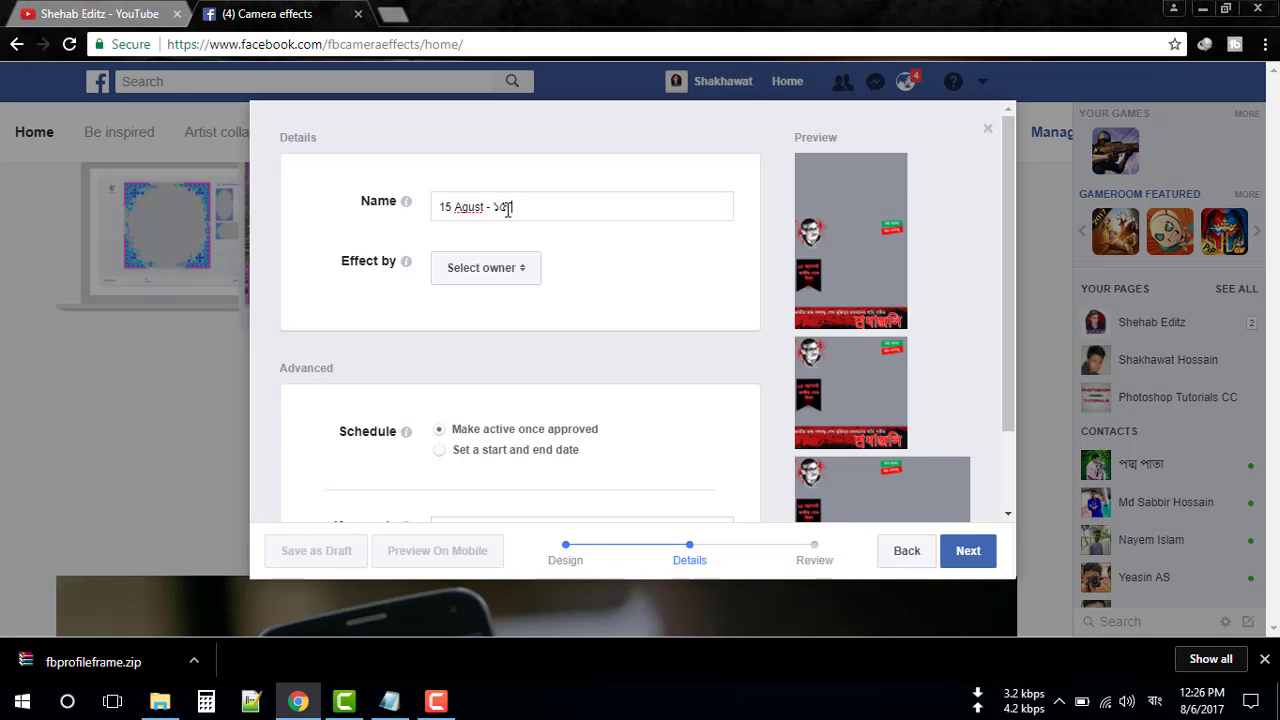
pyautogui.write('s')
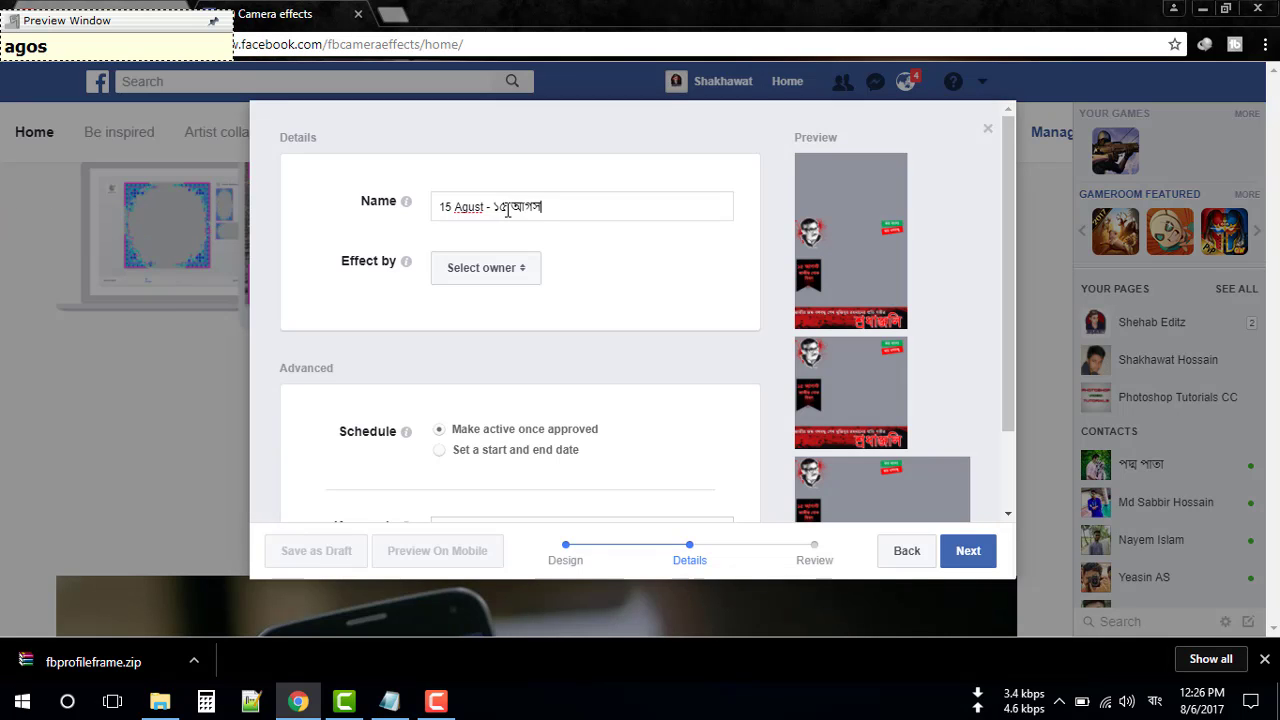
pyautogui.write('T (')
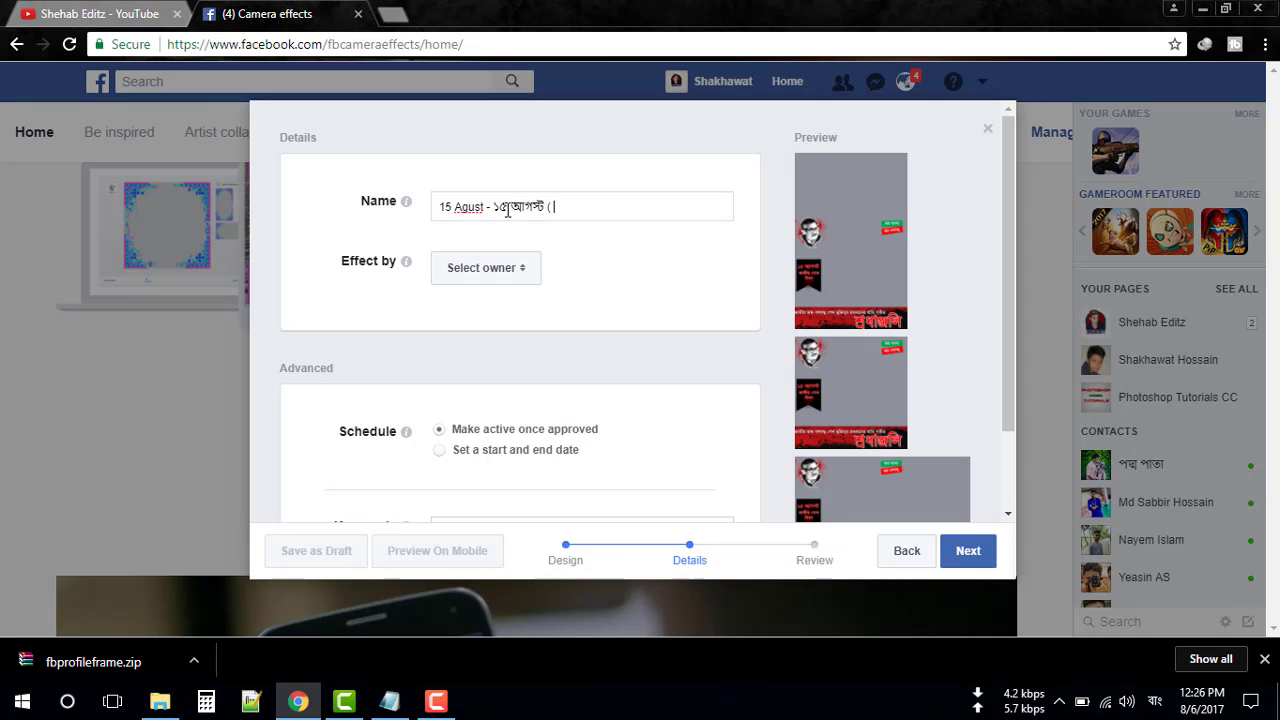
pyautogui.write('jatiy ')
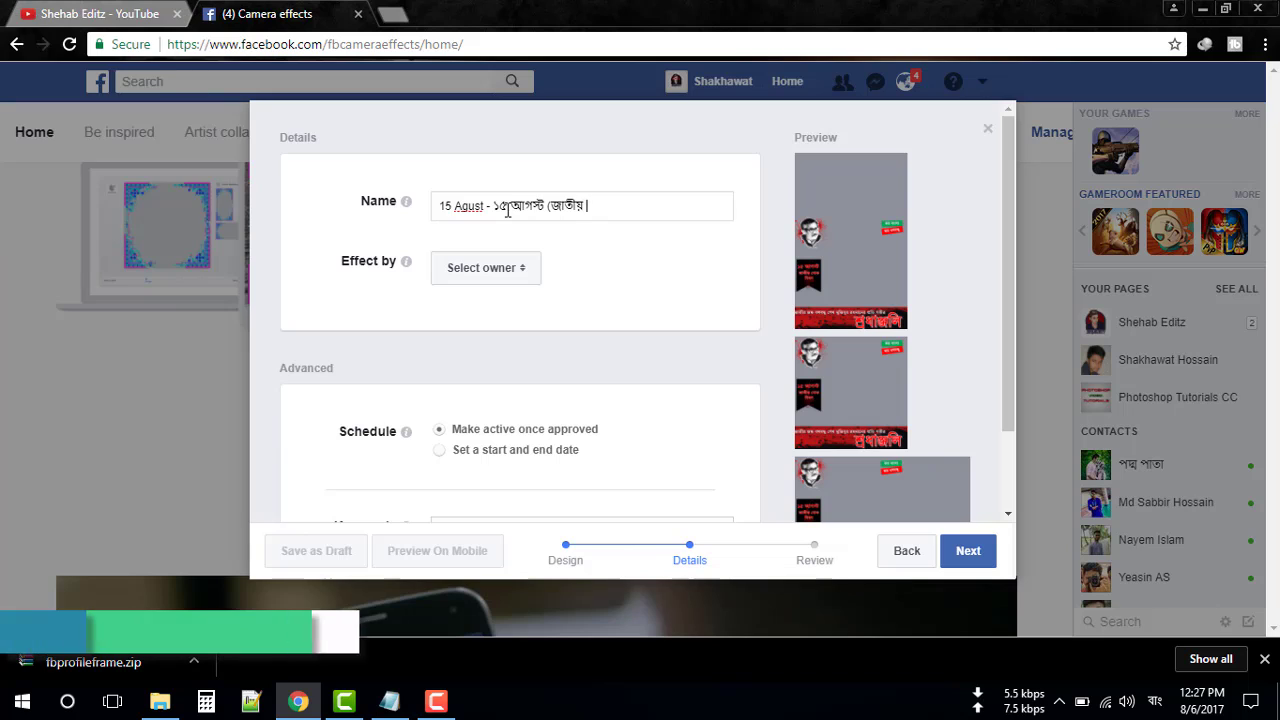
pyautogui.write('So')
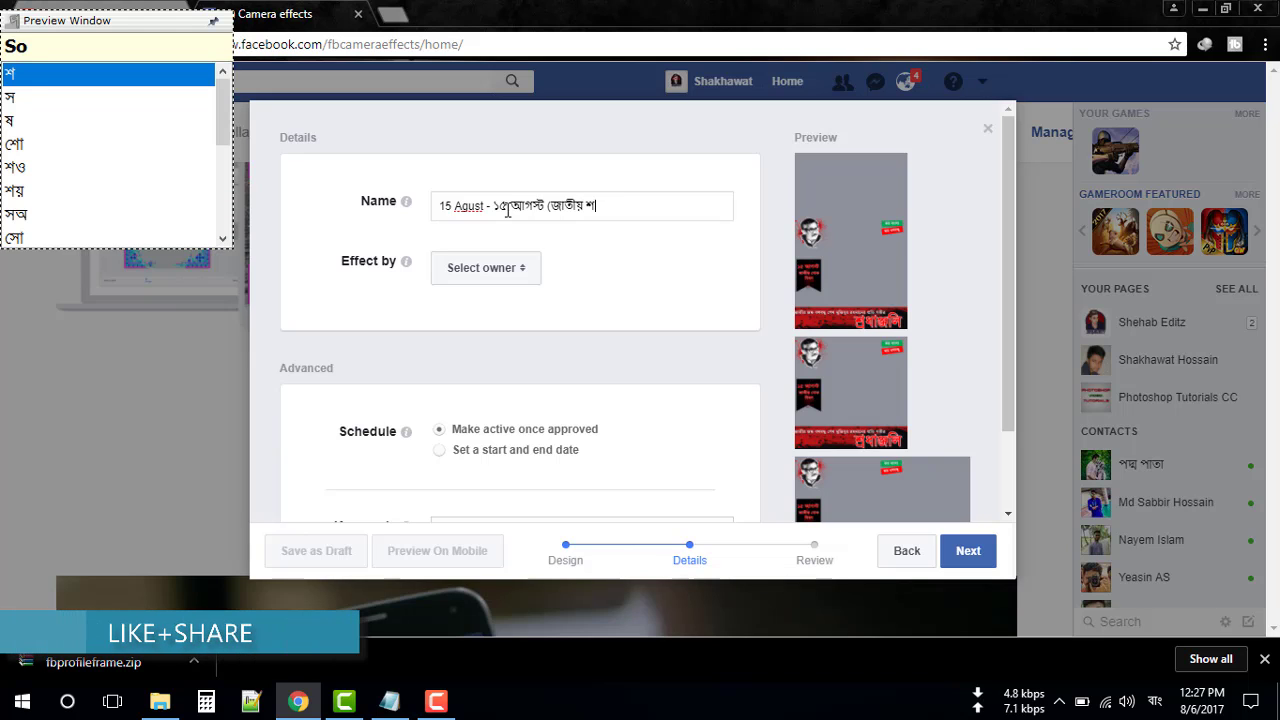
pyautogui.write('O')
pyautogui.press('BackSpace')
pyautogui.press('BackSpace')
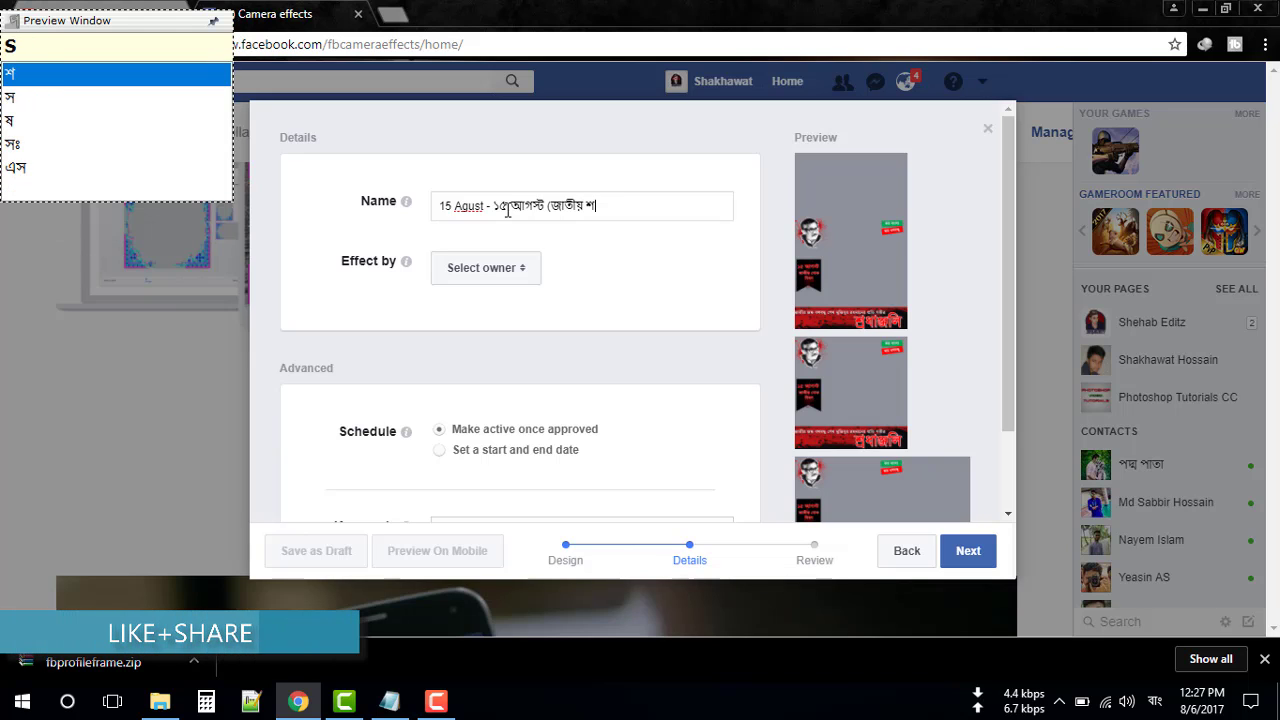
pyautogui.write('ok dibos')
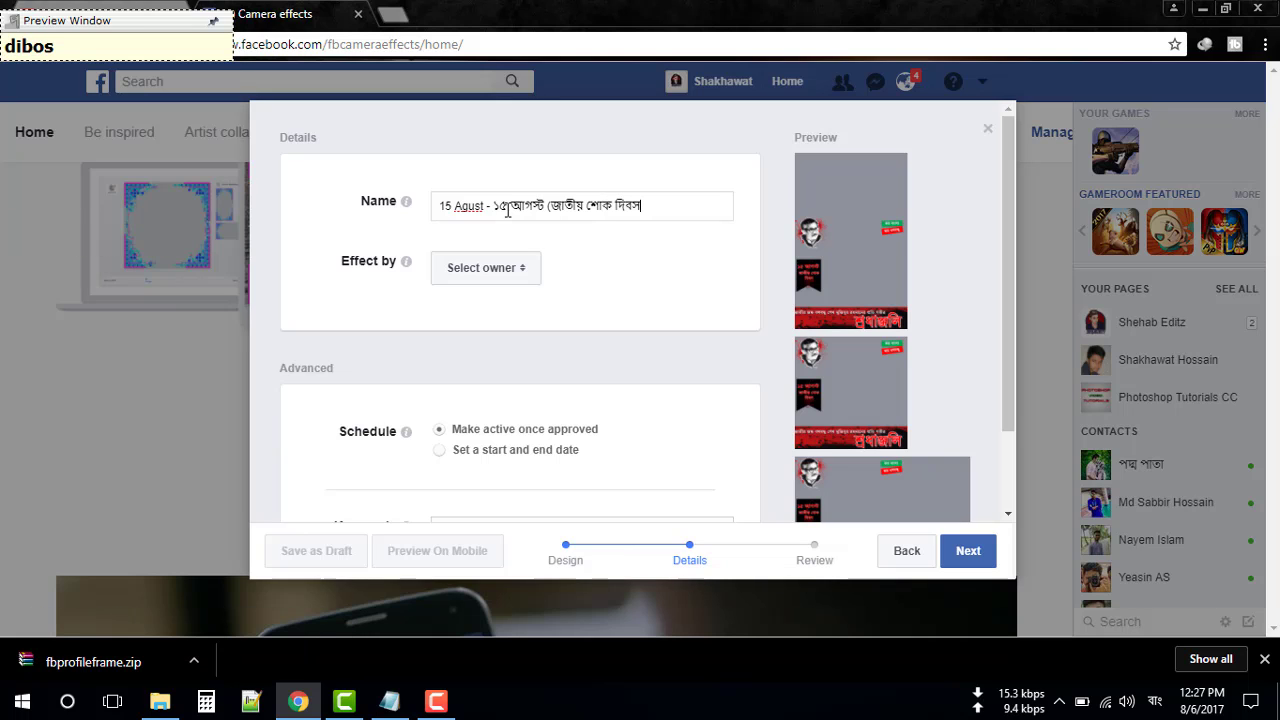
pyautogui.write(')')
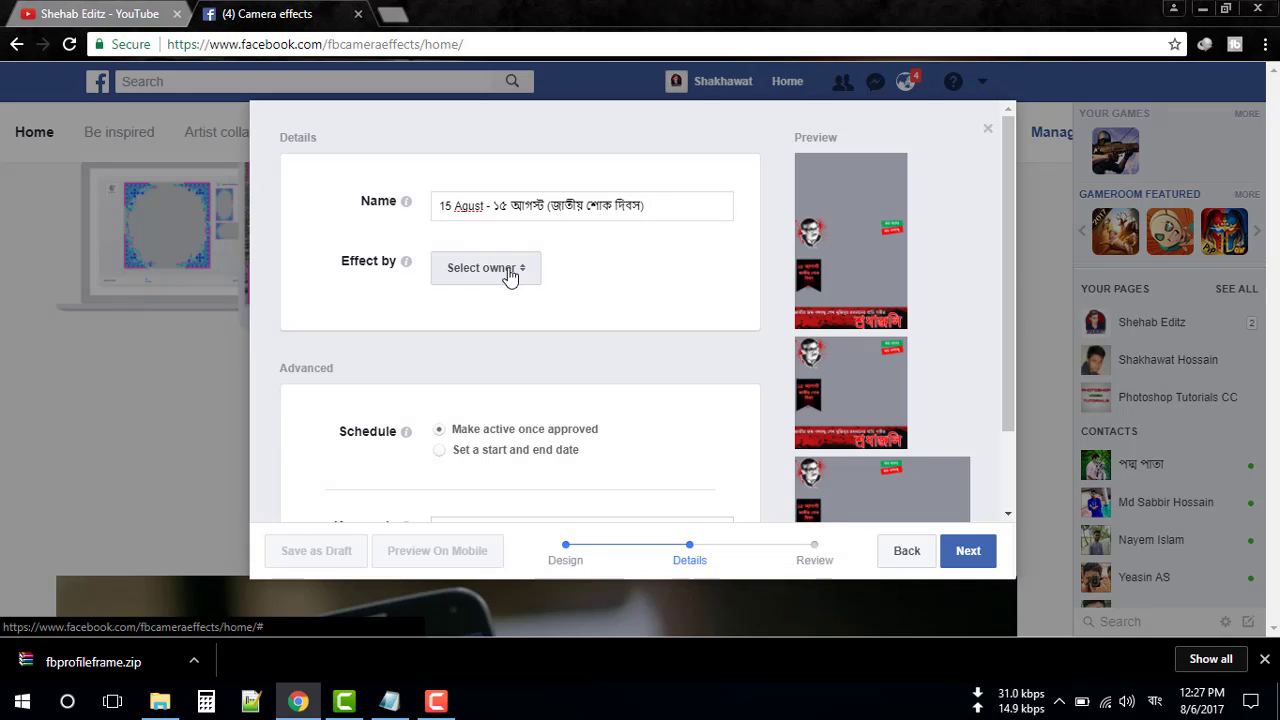
# Step: Set the Shehab Editz page as the effect's owner and check the location and schedule options
pyautogui.click(484, 270)
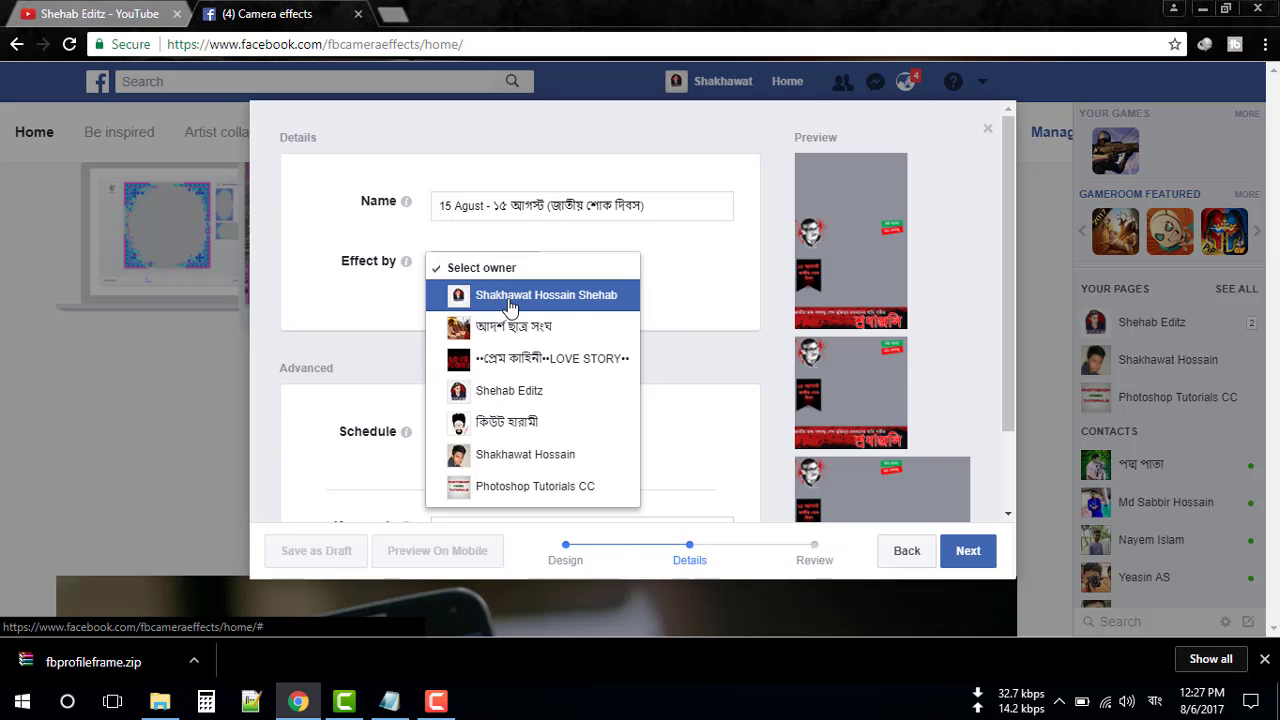
pyautogui.click(502, 395)
pyautogui.scroll(-1, 480, 338)
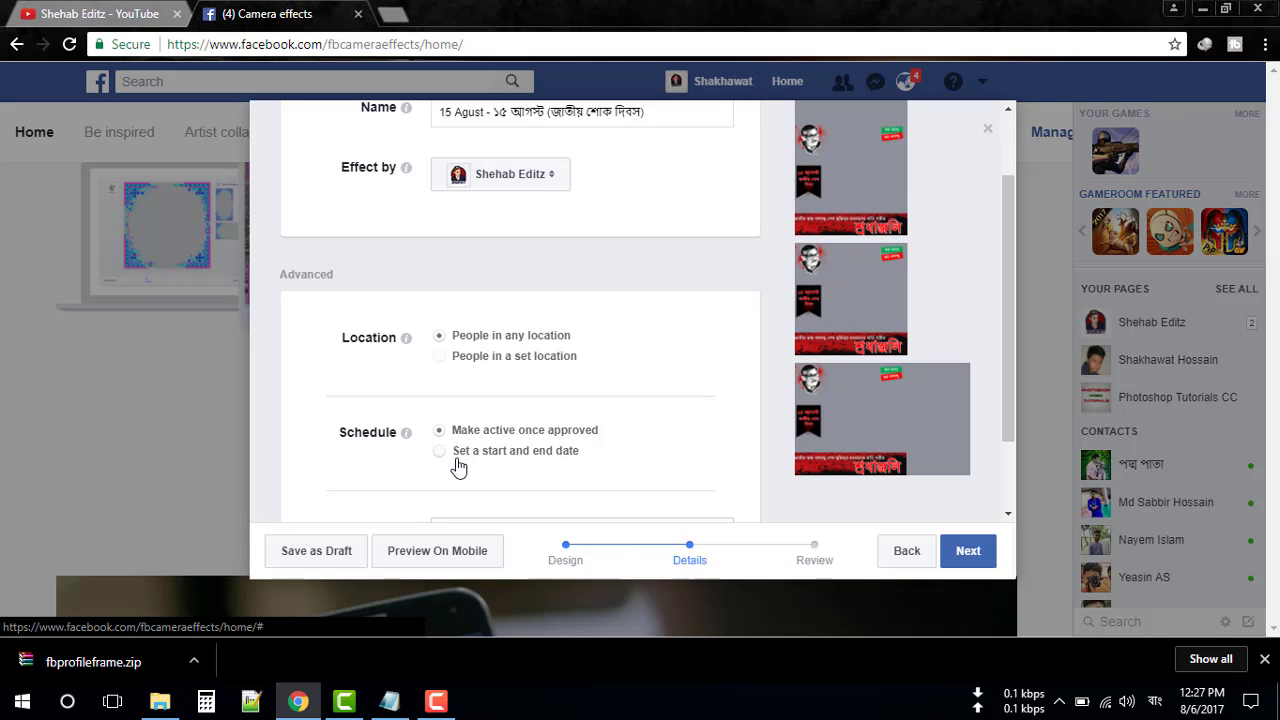
# Step: Add the suggested Bengali keywords "১৫ আগস্ট জাতীয় শোক দিবস", "১৫ ই আগস্ট 15 August" and "১৫ই আগস্ট" to the effect
pyautogui.scroll(-1, 597, 449)
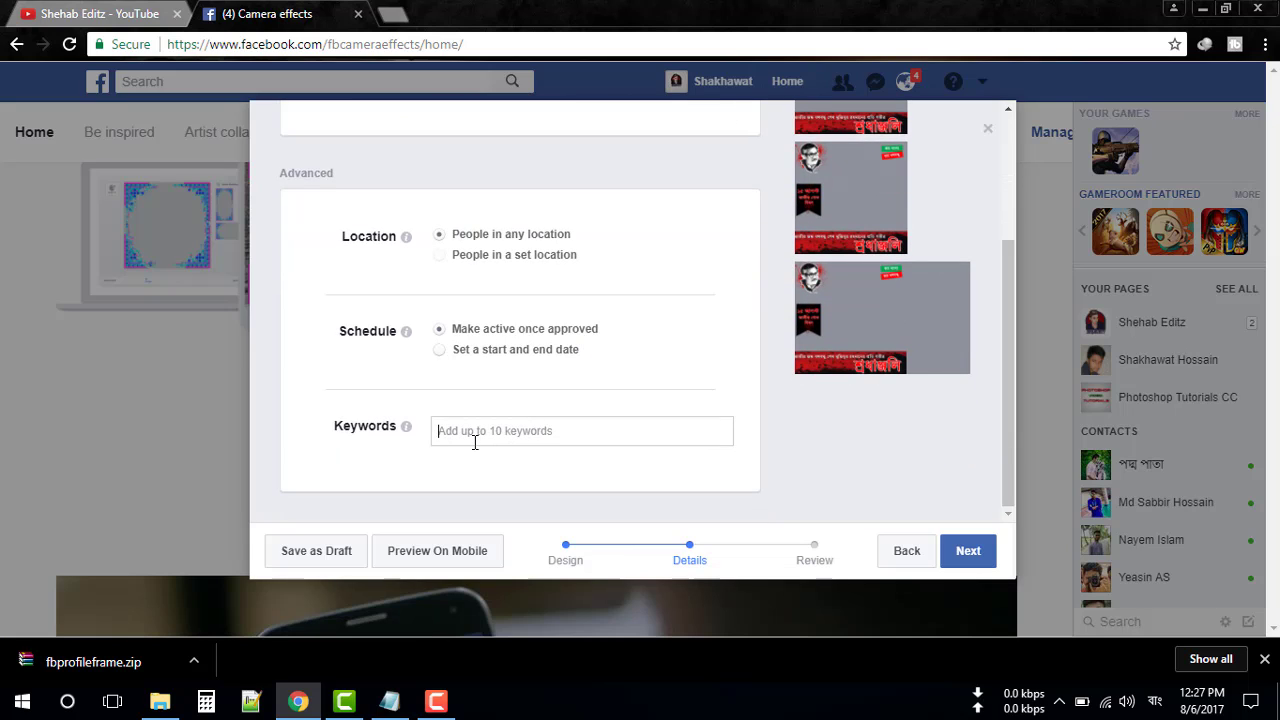
pyautogui.write('15')
pyautogui.press('BackSpace')
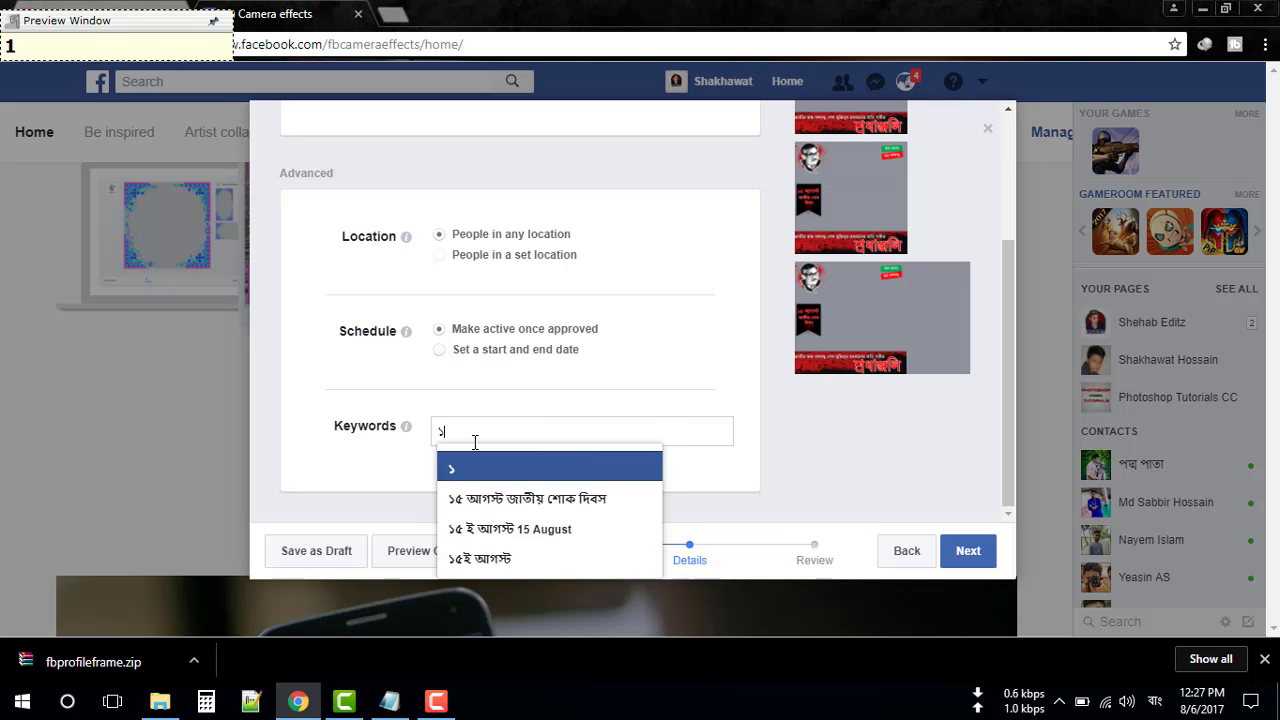
pyautogui.press('BackSpace')
pyautogui.write('15')
pyautogui.click(527, 500)
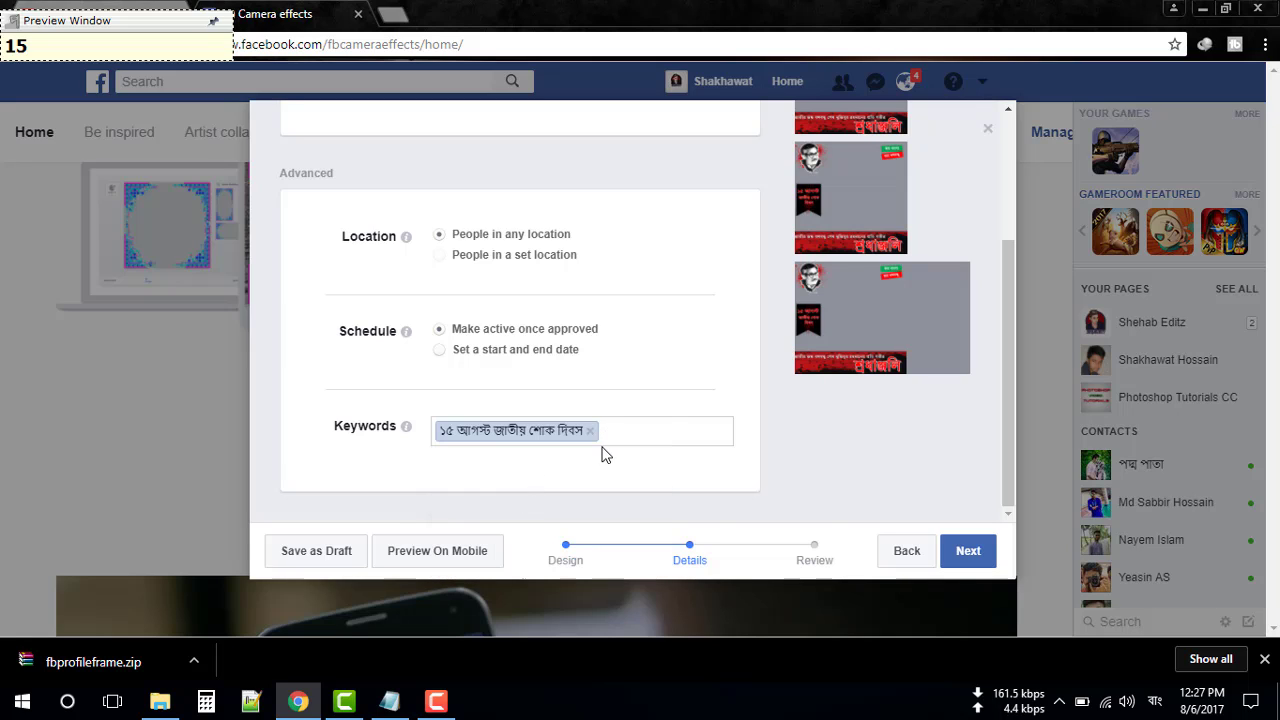
pyautogui.write('15')
pyautogui.click(675, 495)
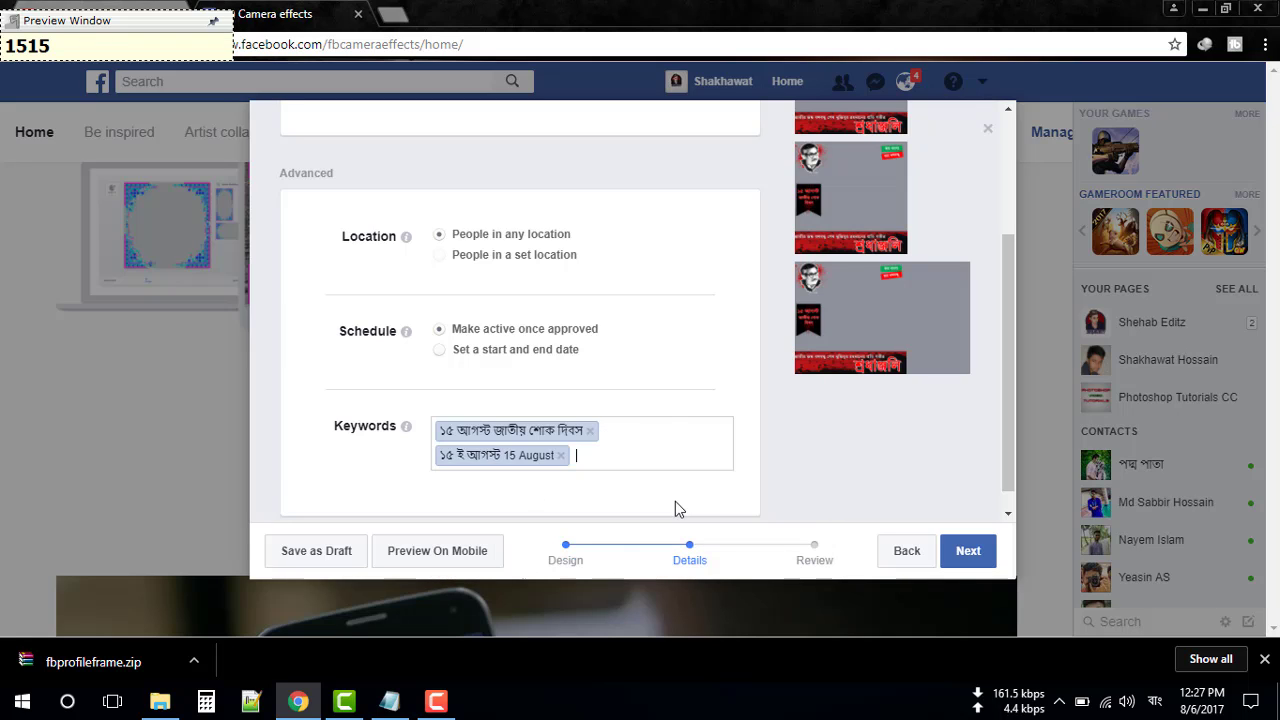
pyautogui.write('1')
pyautogui.click(641, 524)
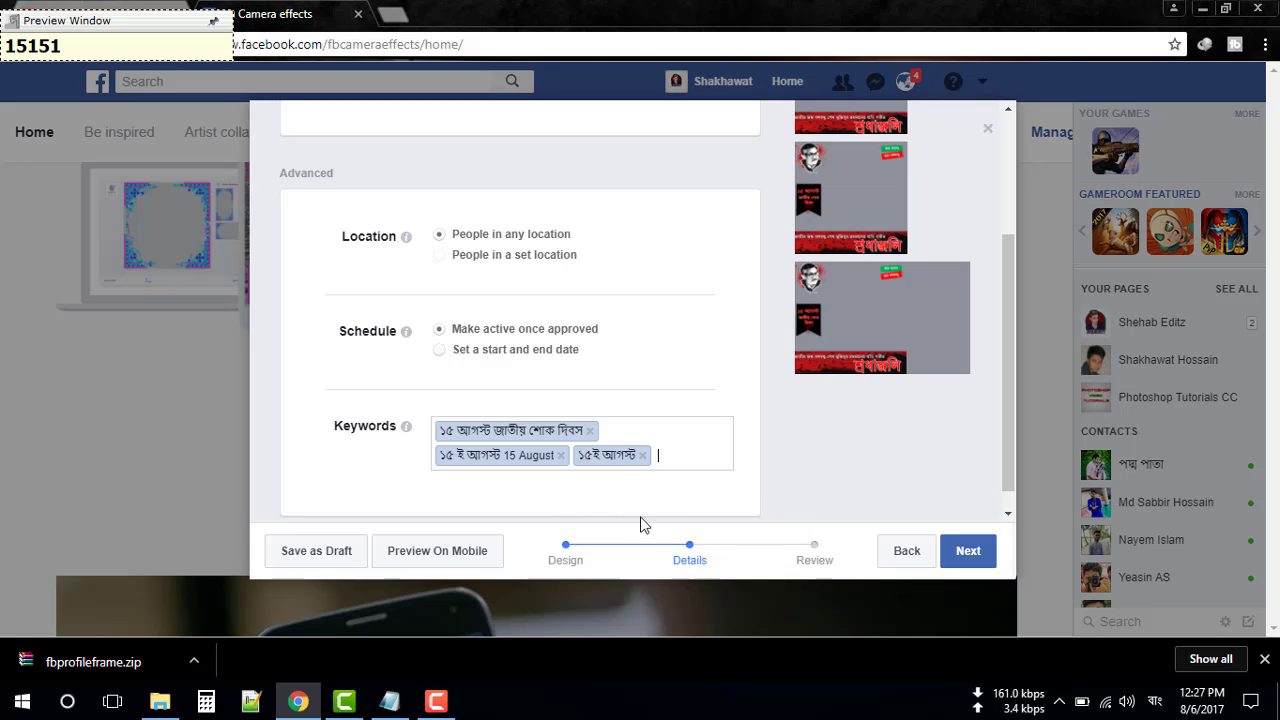
# Step: Switch the keyboard input back to English and add the keyword "15 agust" to the effect
pyautogui.press('F12')
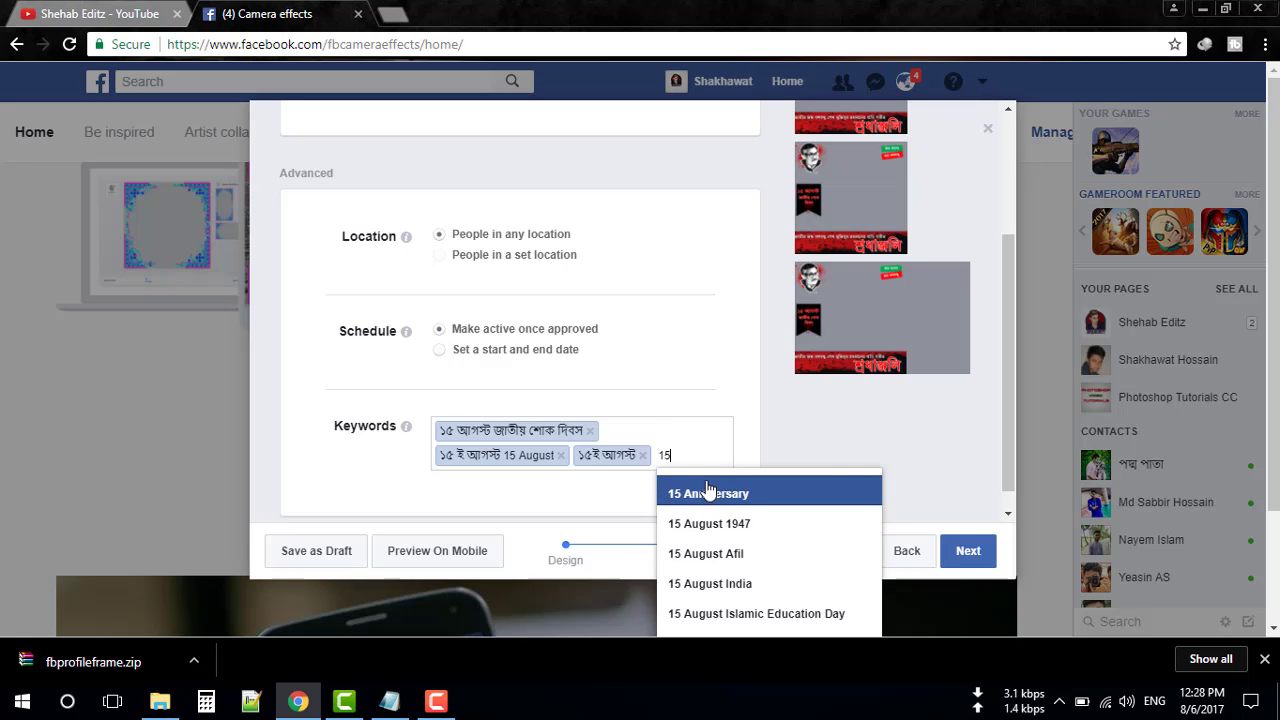
pyautogui.write('a')
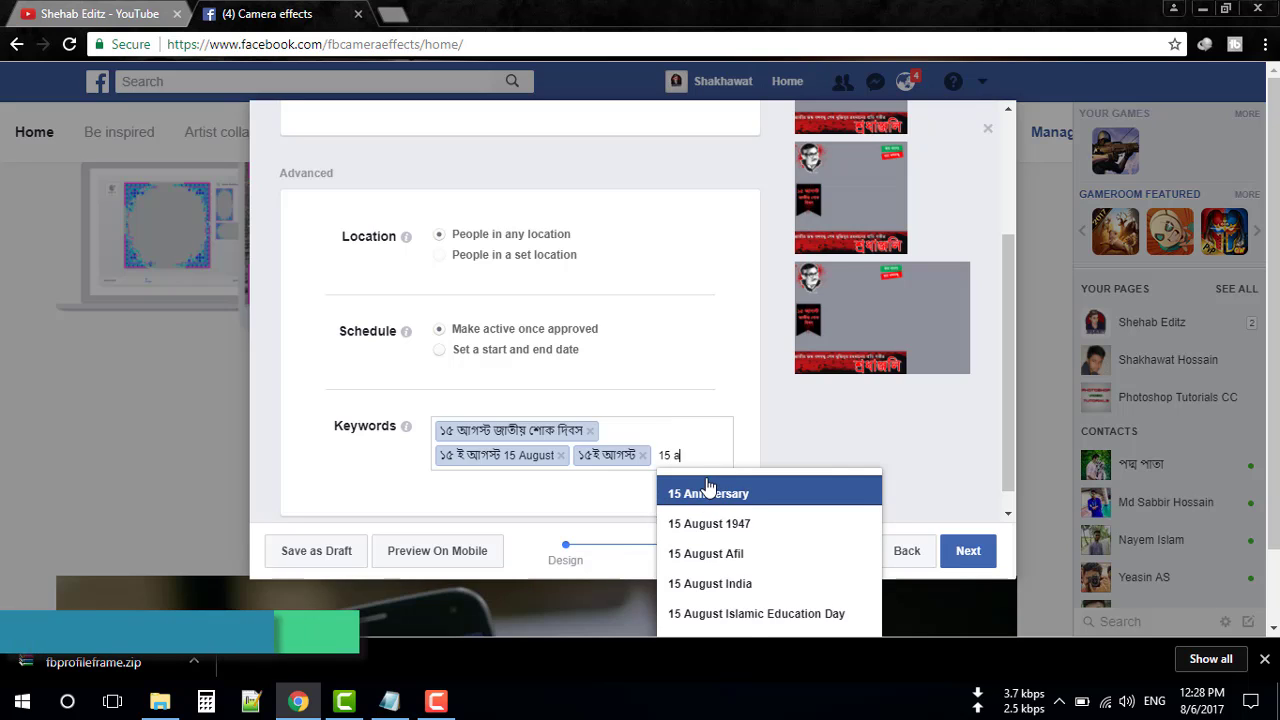
pyautogui.write('gus')
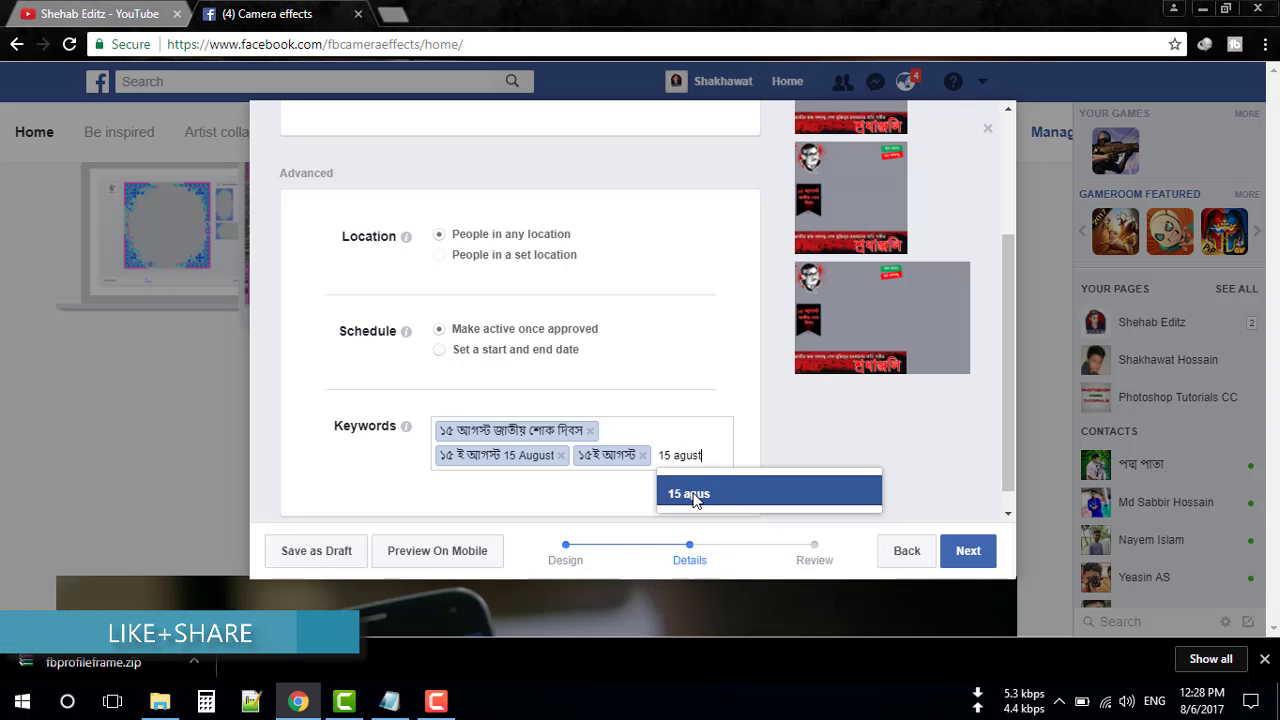
pyautogui.write('t')
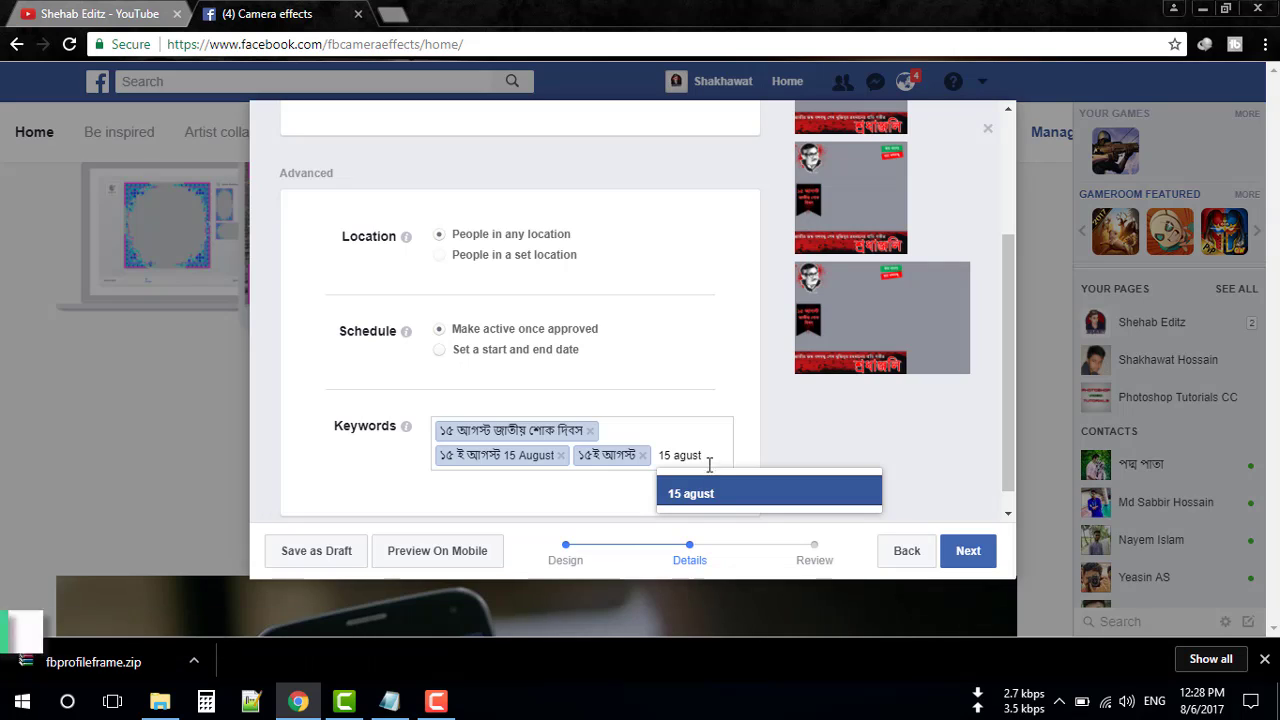
pyautogui.click(698, 494)
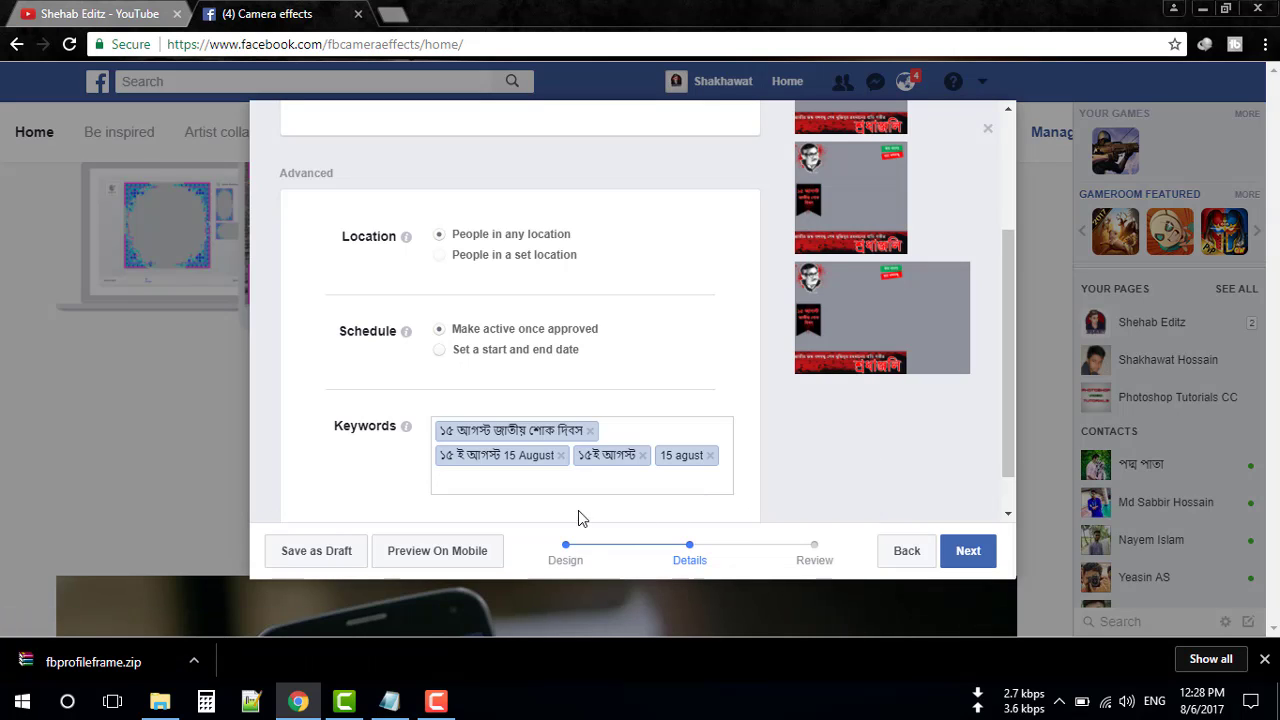
# Step: Proceed to the review stage, submit the frame for approval, and close the submission confirmation
pyautogui.click(972, 554)
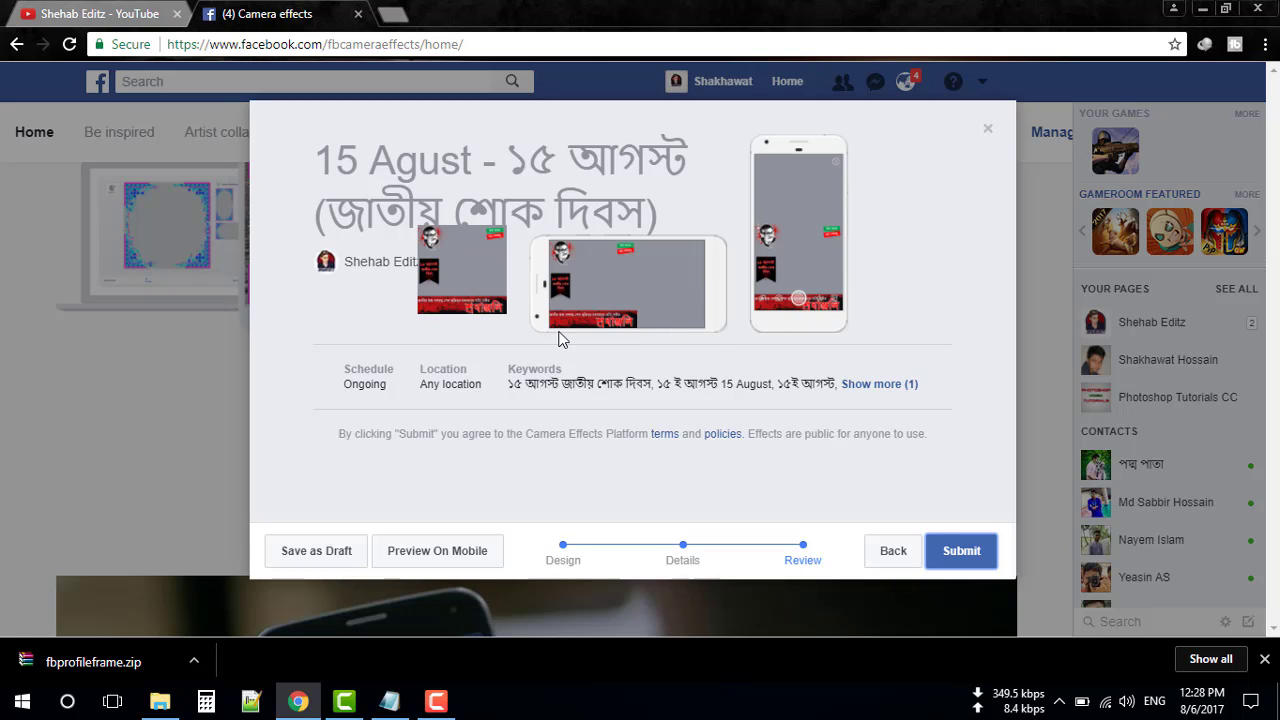
pyautogui.click(958, 548)
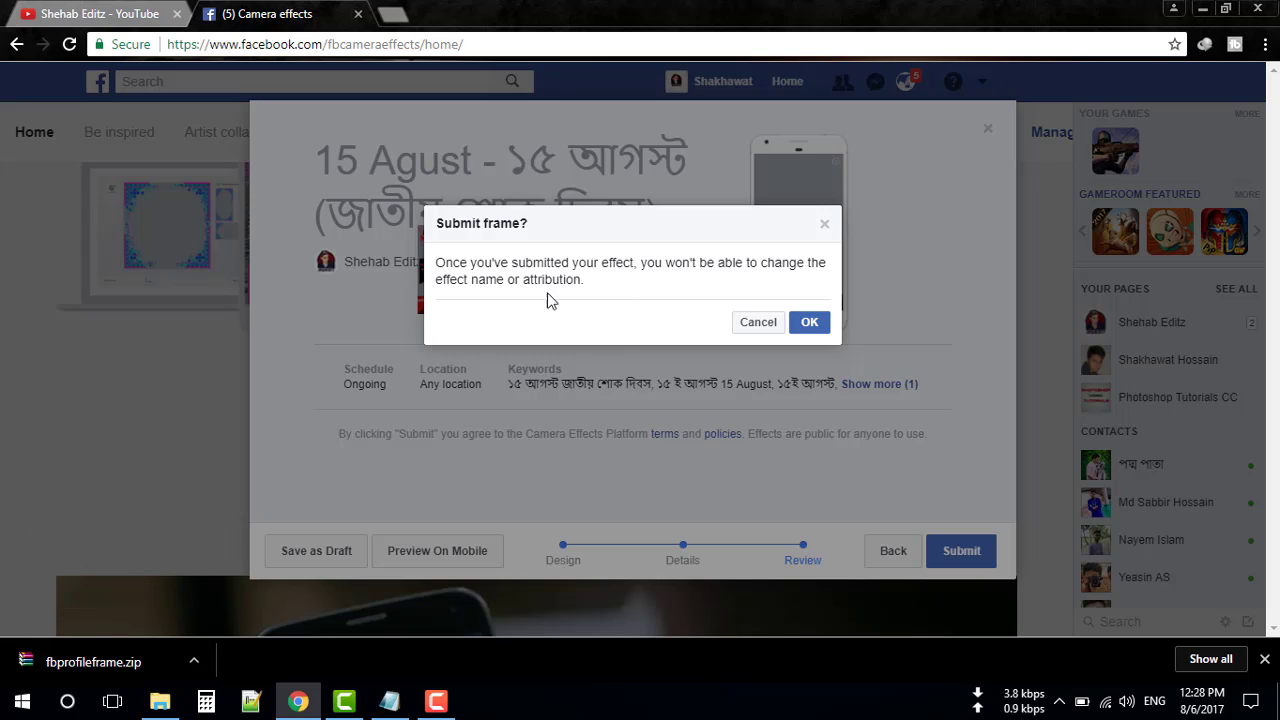
pyautogui.click(808, 330)
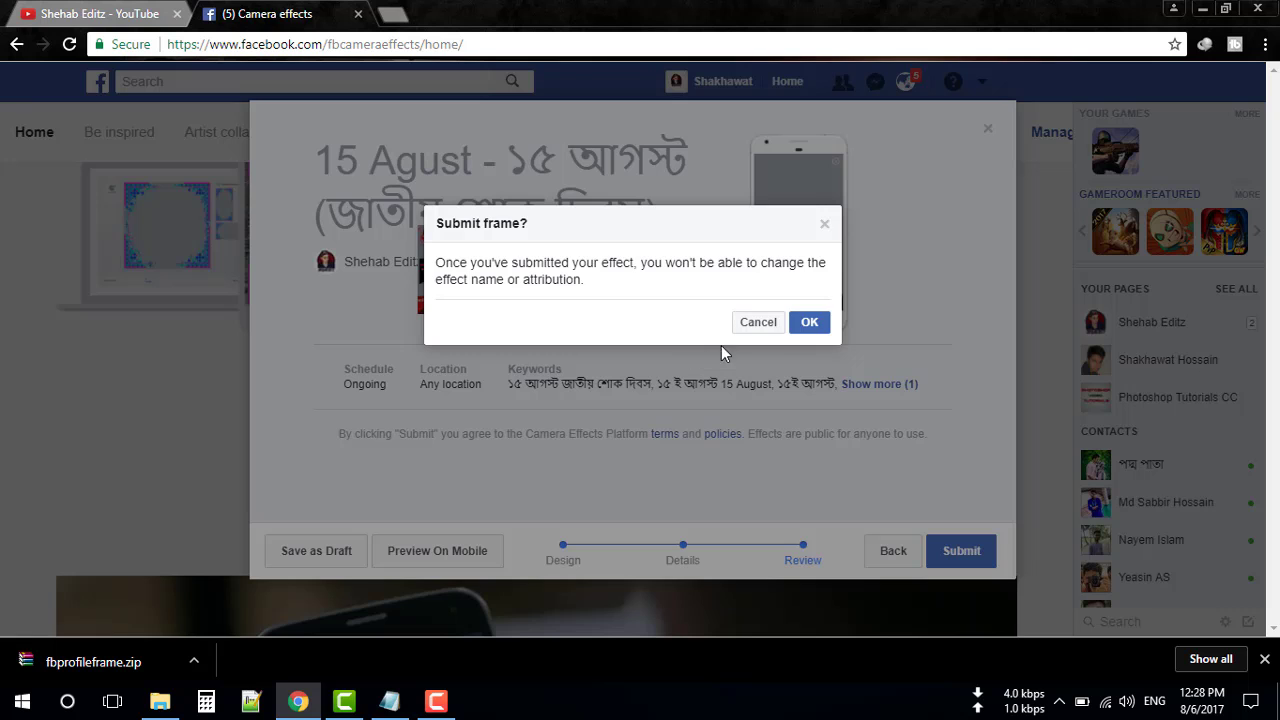
pyautogui.click(814, 326)
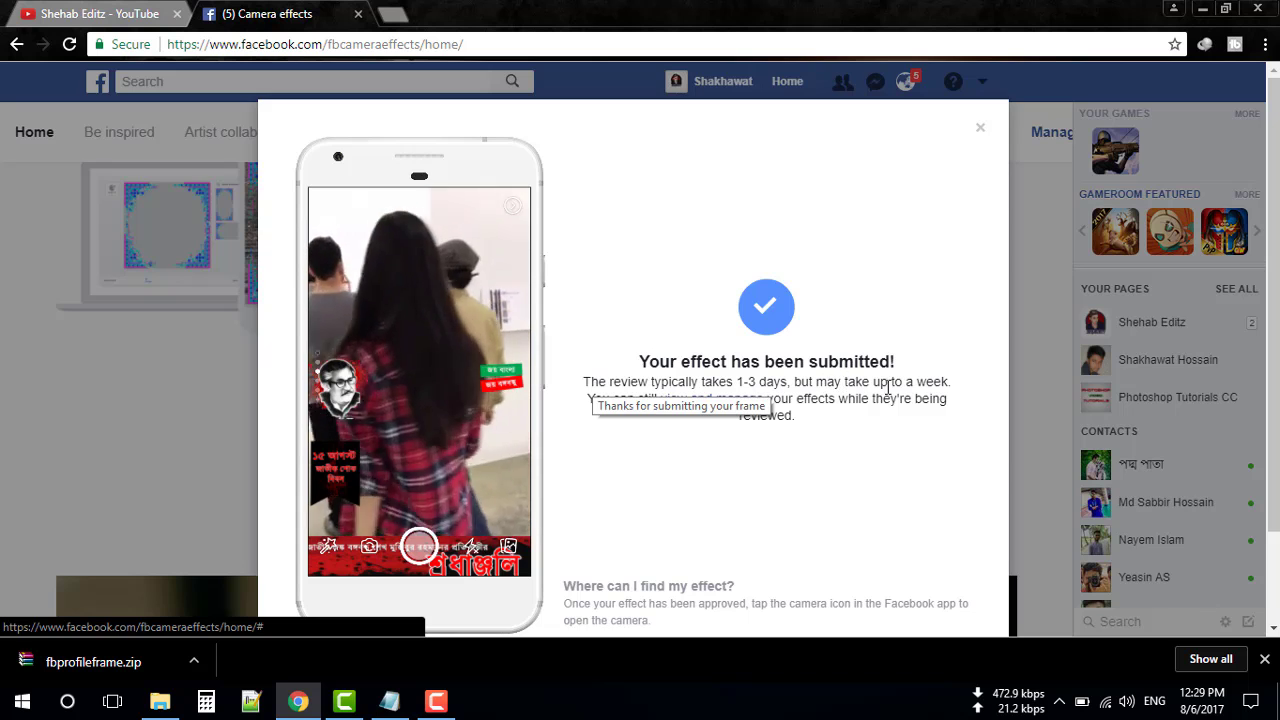
pyautogui.scroll(-1, 871, 476)
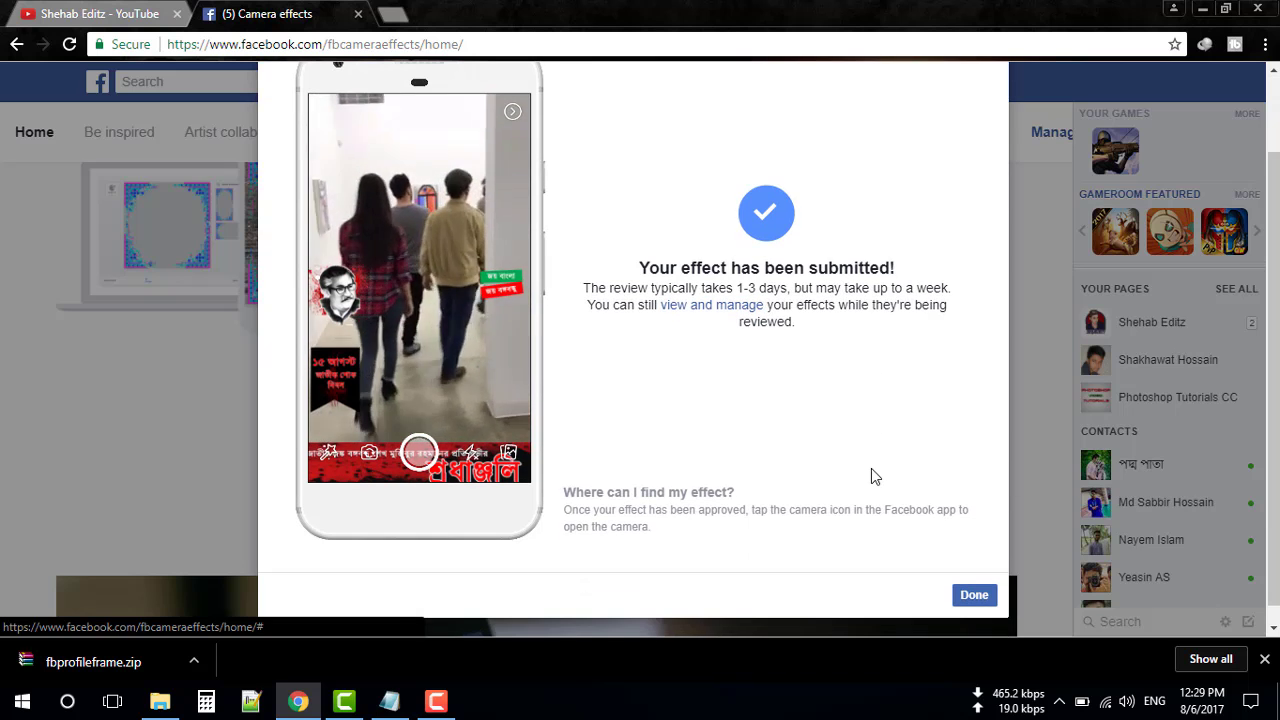
pyautogui.scroll(1, 870, 476)
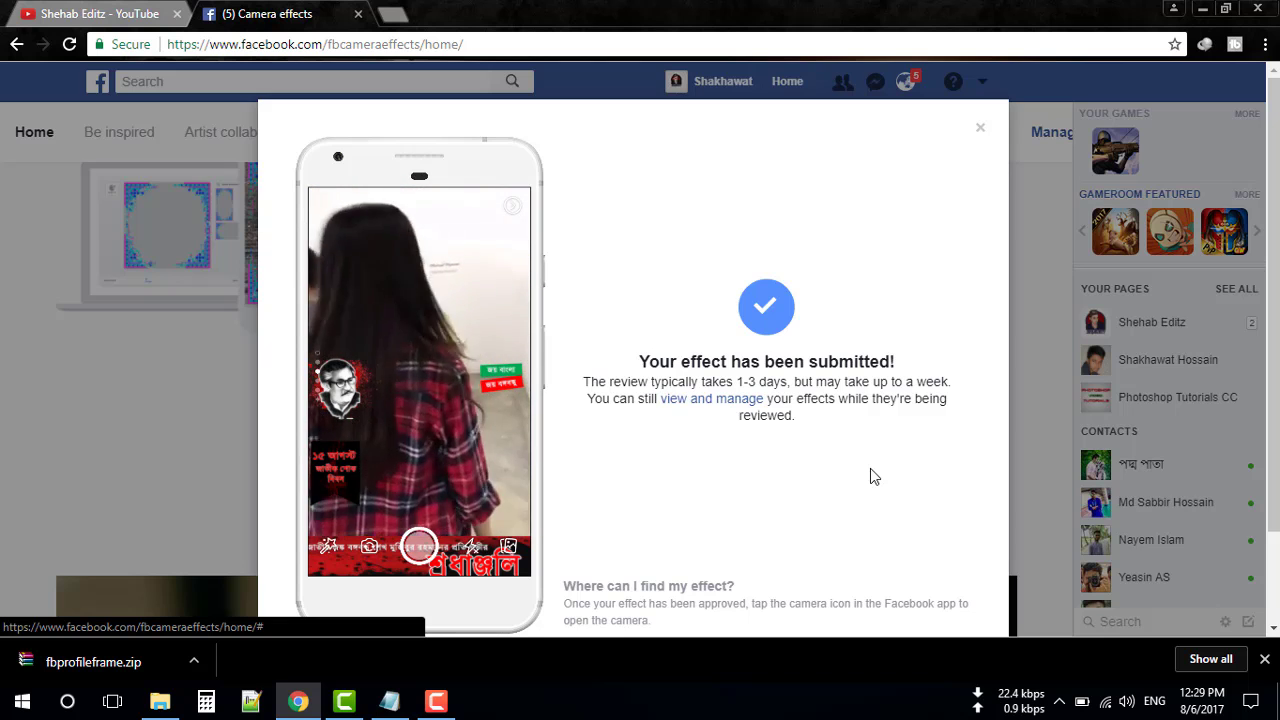
pyautogui.scroll(-1, 870, 476)
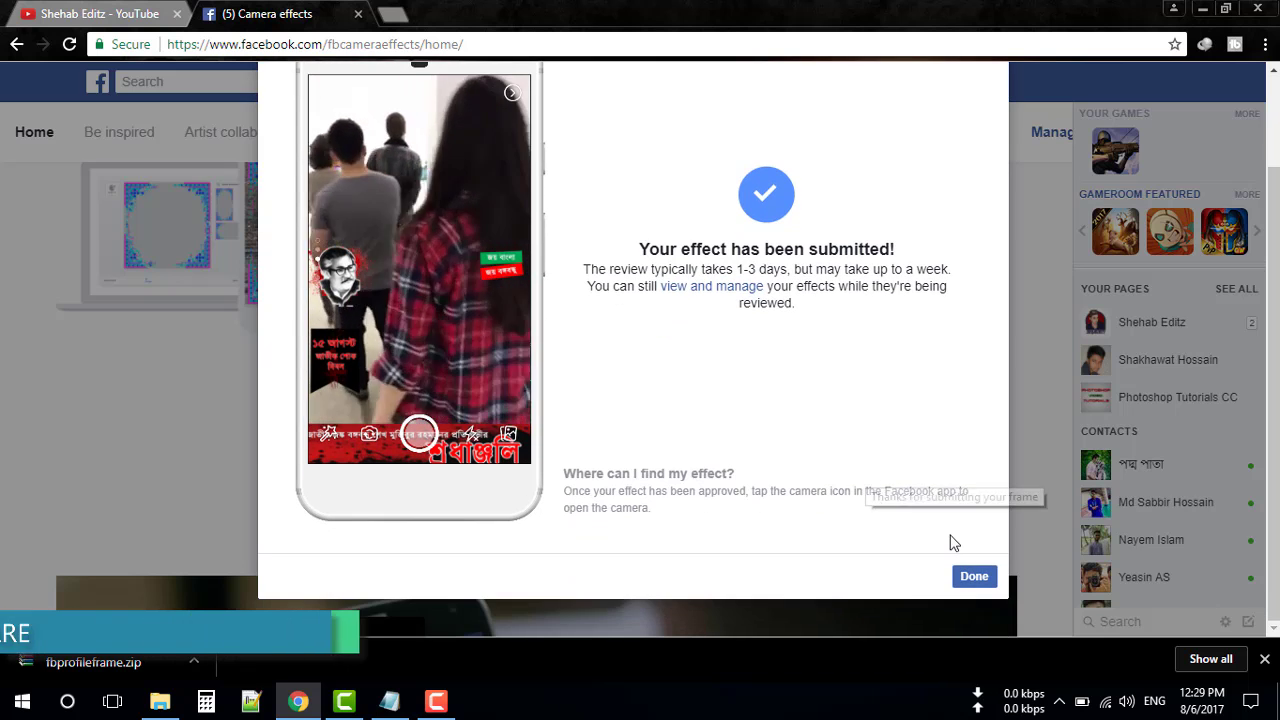
pyautogui.click(974, 576)
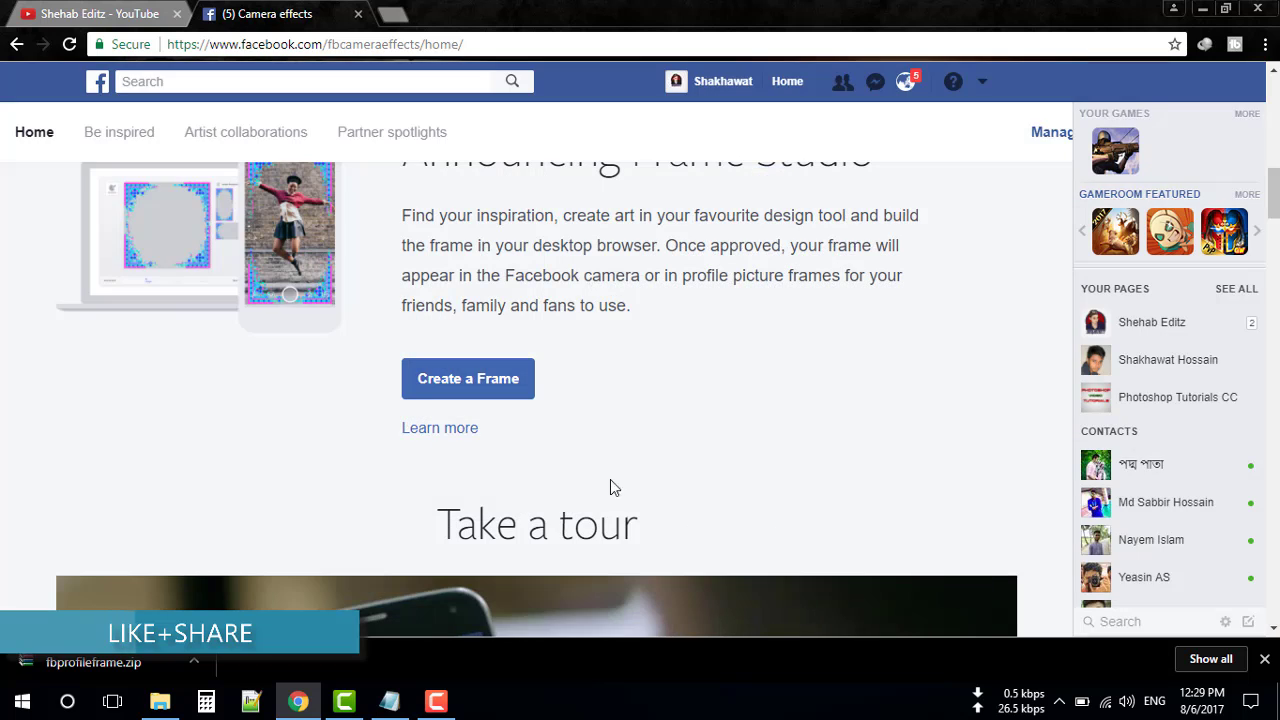
pyautogui.scroll(2, 604, 477)
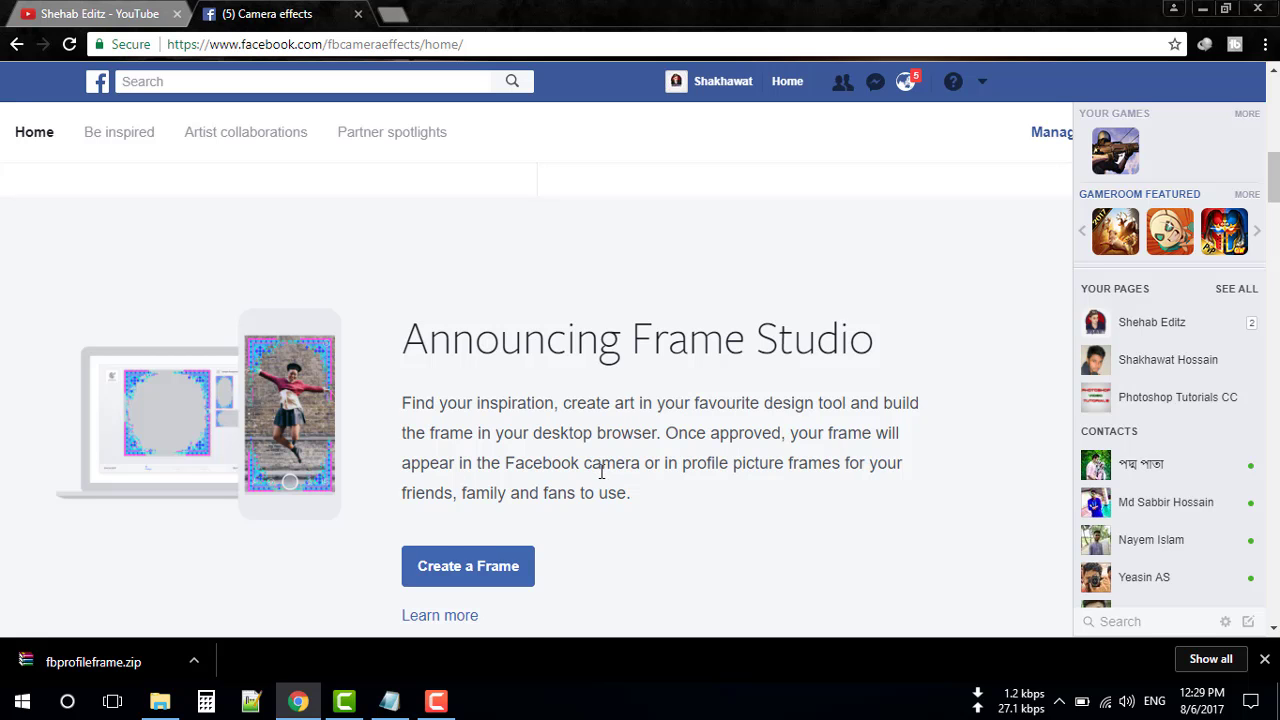
pyautogui.scroll(-1, 601, 471)
# Step: Switch to the Shehab Editz YouTube channel and look over its banner and the featured profile picture frame video
pyautogui.click(120, 13)
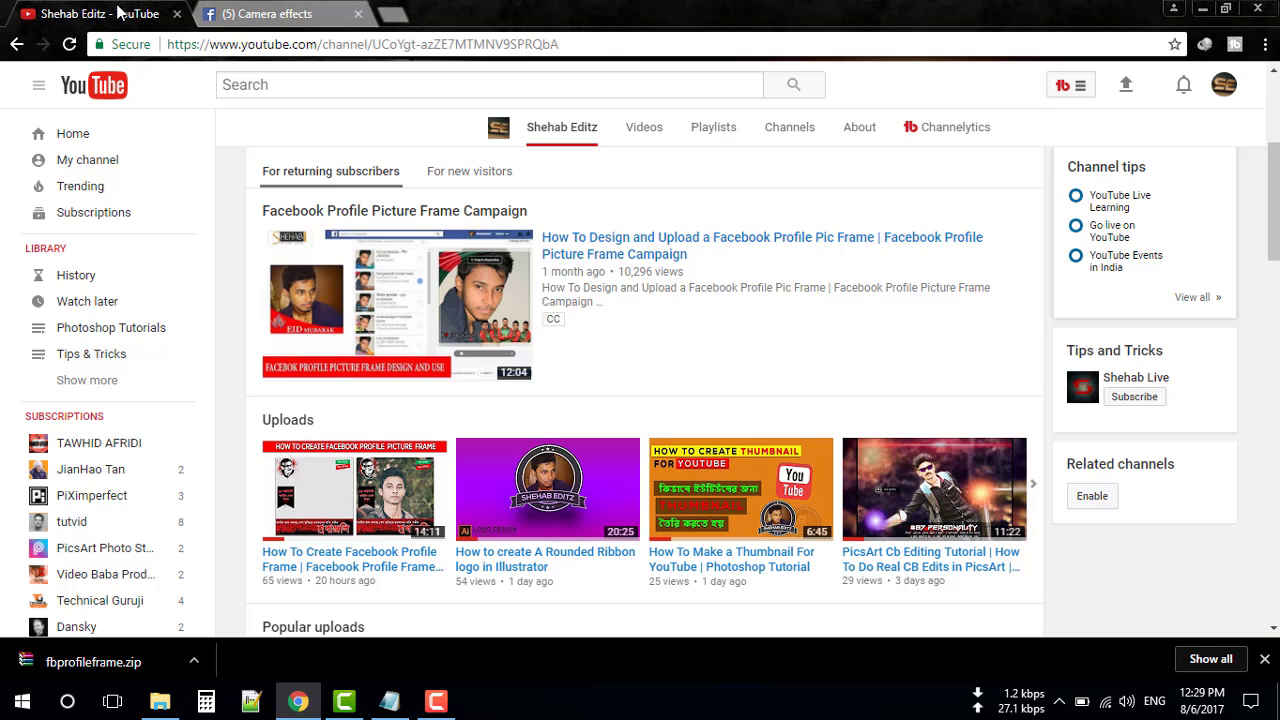
pyautogui.scroll(3, 722, 375)
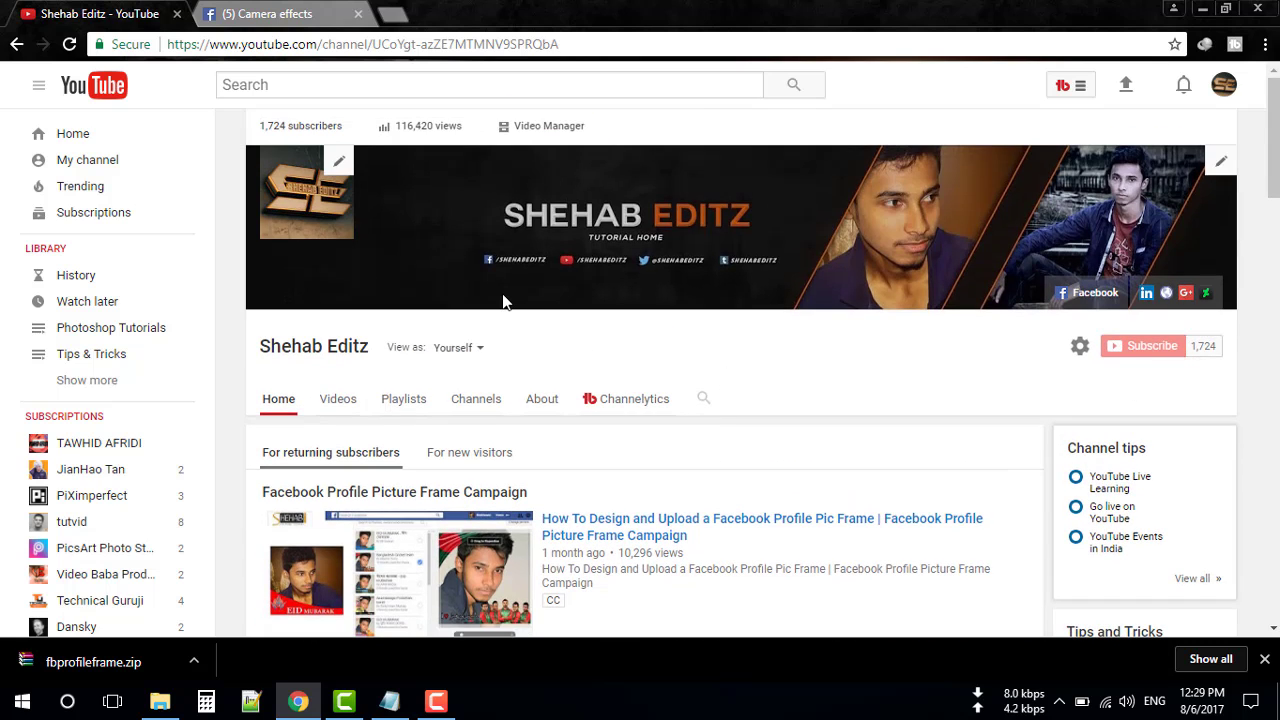
pyautogui.scroll(-1, 730, 455)
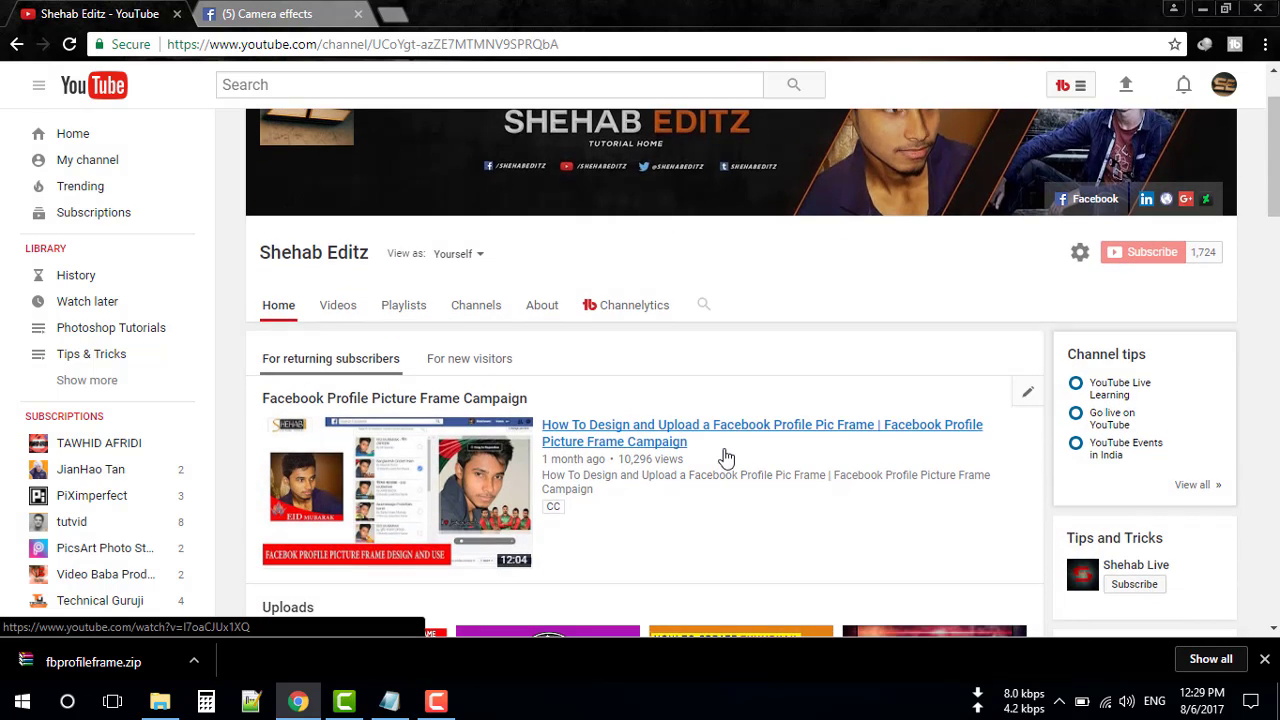